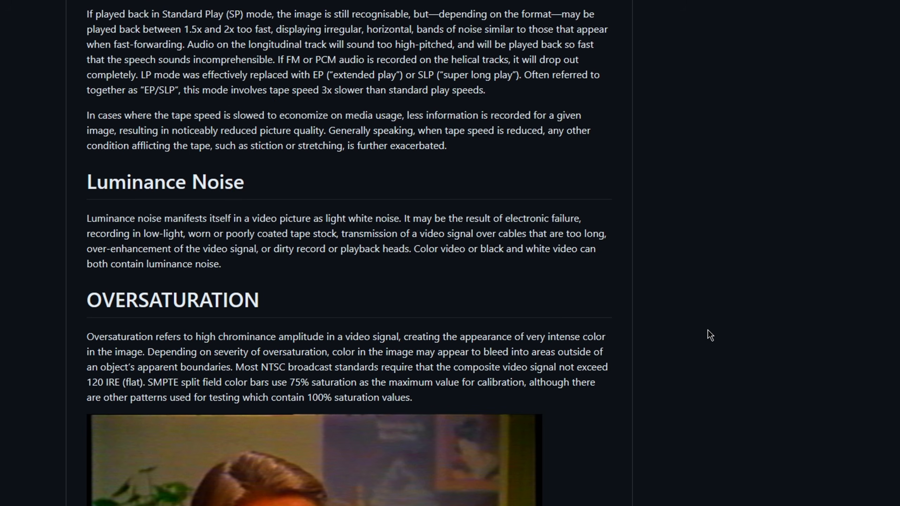
- Skim the ntscQT GitHub README, covering its video artifact descriptions and installation instructions
scroll(707, 331, "down", 5)
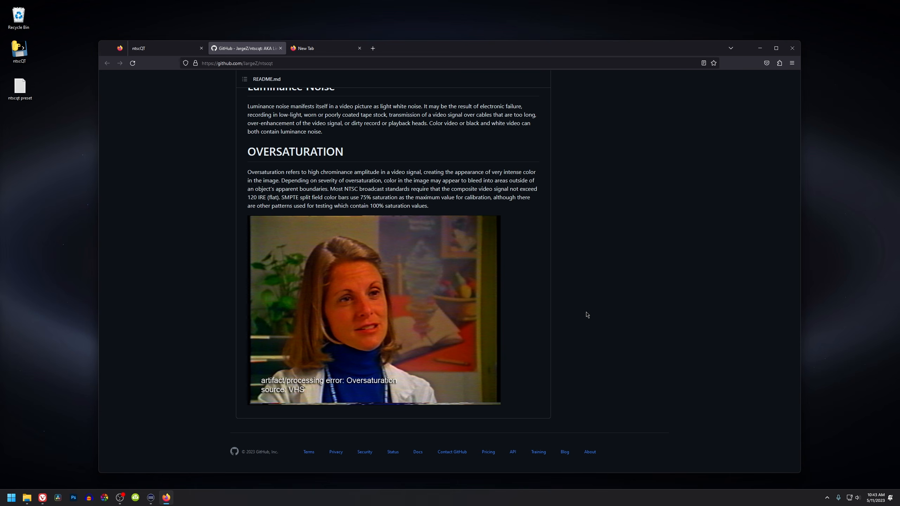
middle_click(574, 346)
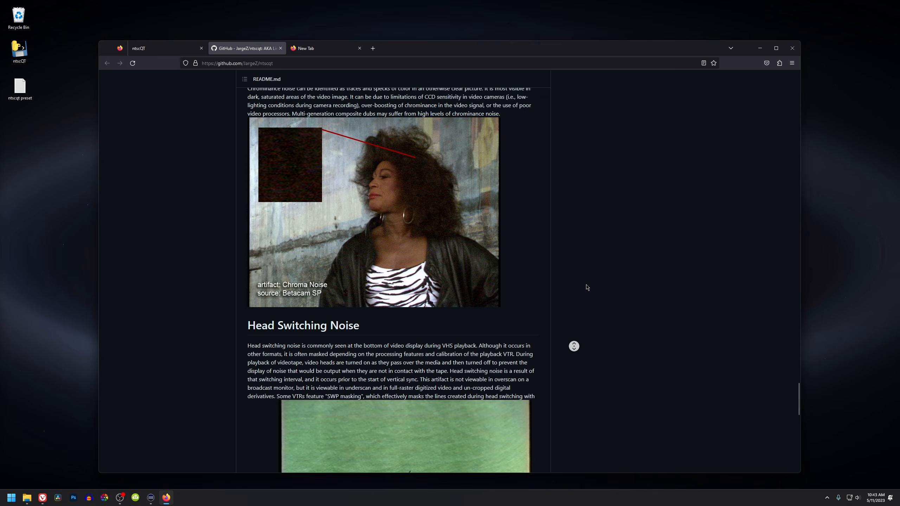
middle_click(575, 309)
scroll(574, 308, "down", 5)
scroll(588, 276, "down", 10)
middle_click(614, 288)
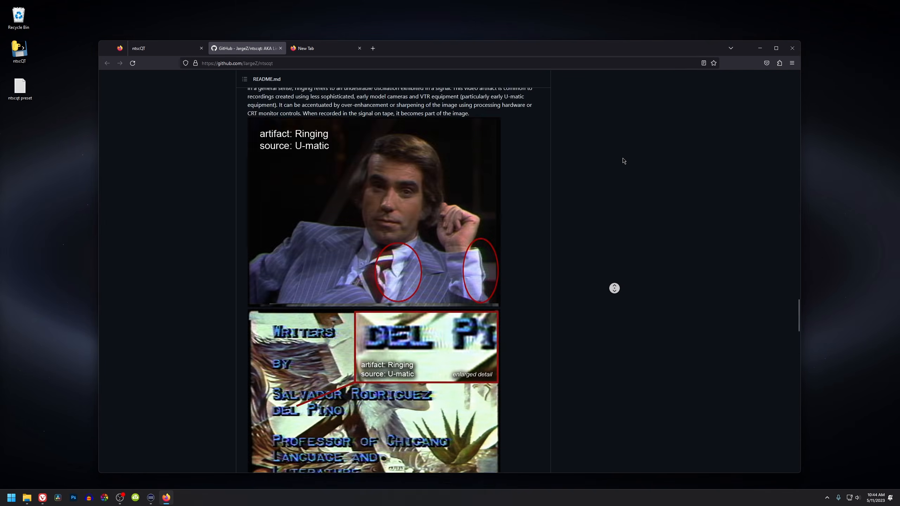
middle_click(597, 243)
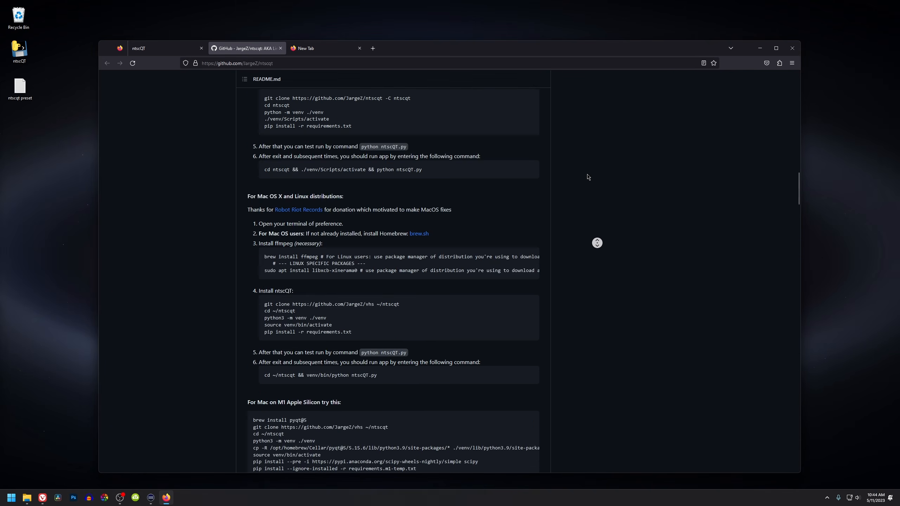
middle_click(586, 269)
- Read the README's simulated artifact sections, from Dot crawl through Ringing to Chroma/Luma Delay Error
scroll(573, 255, "up", 3)
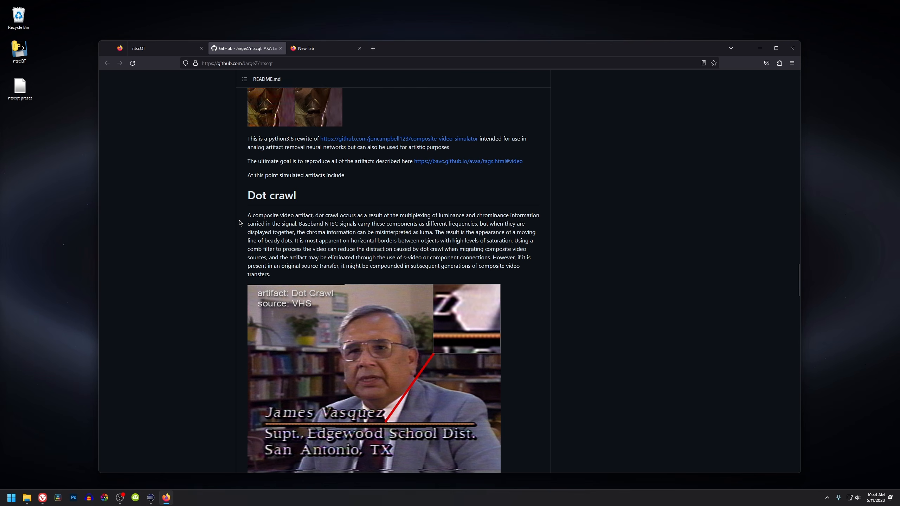
scroll(240, 223, "down", 1)
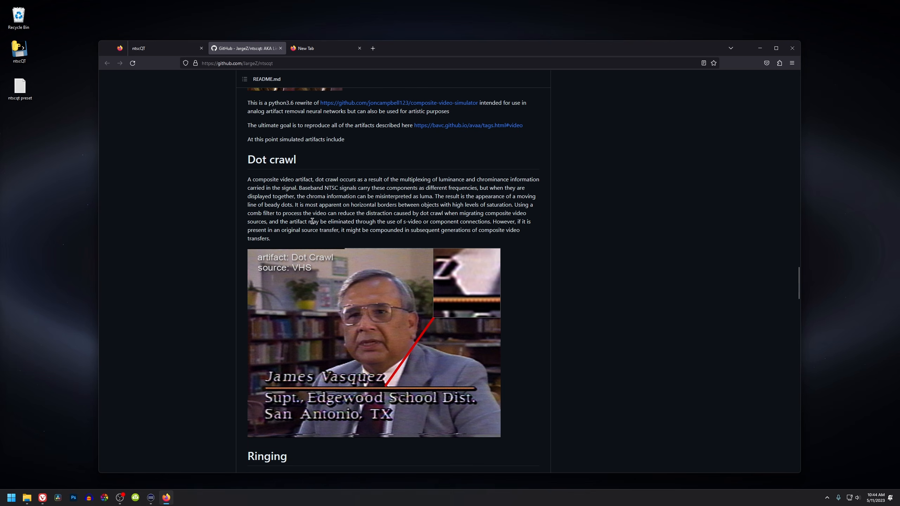
left_click_drag(248, 179, 296, 245)
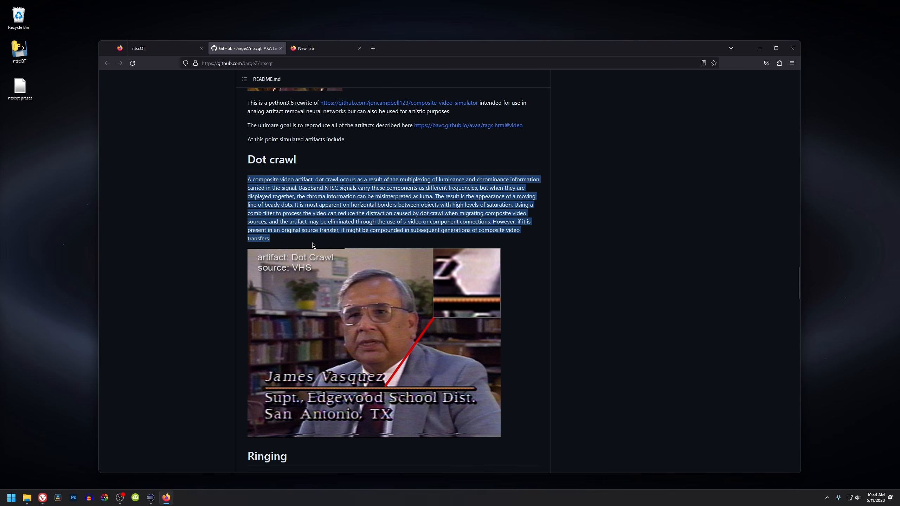
left_click(595, 251)
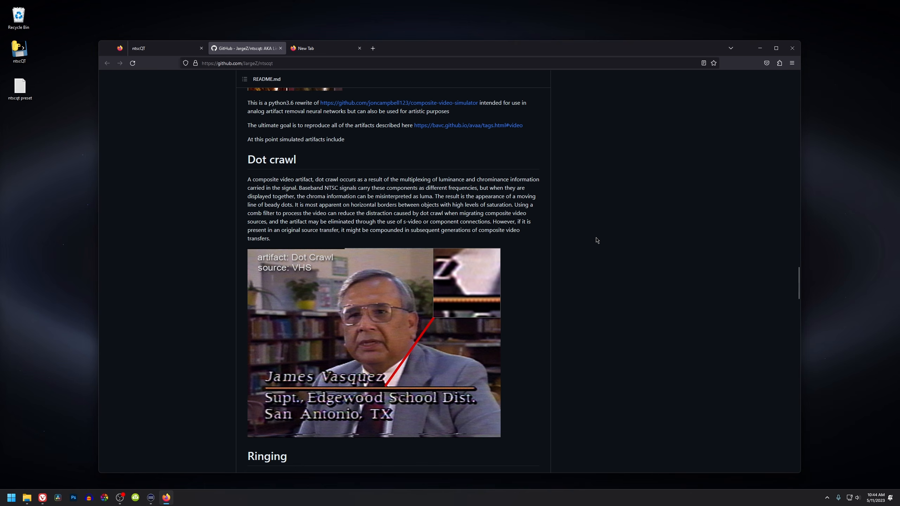
scroll(589, 246, "down", 4)
scroll(587, 247, "down", 3)
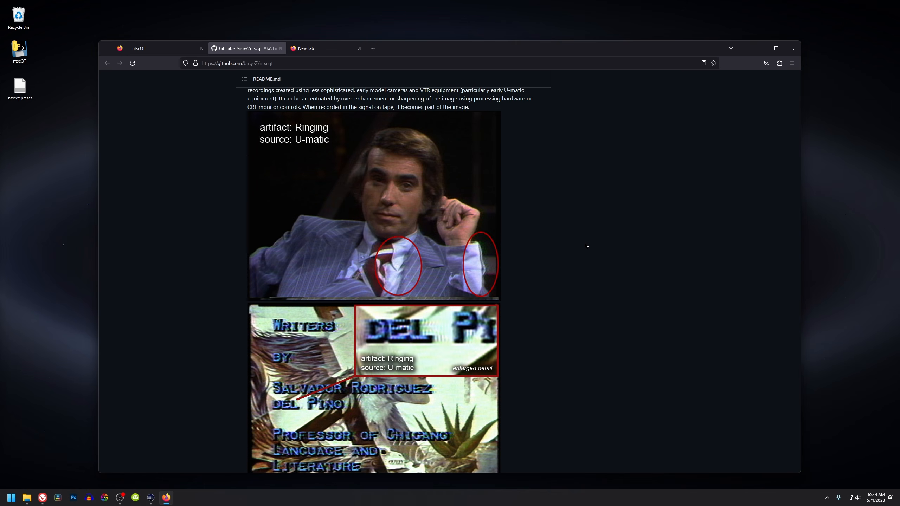
scroll(570, 255, "down", 5)
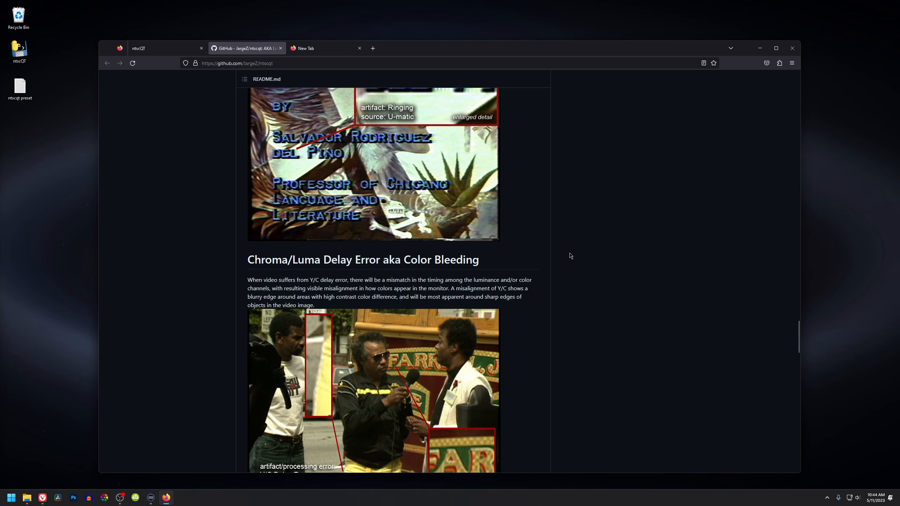
scroll(570, 255, "down", 3)
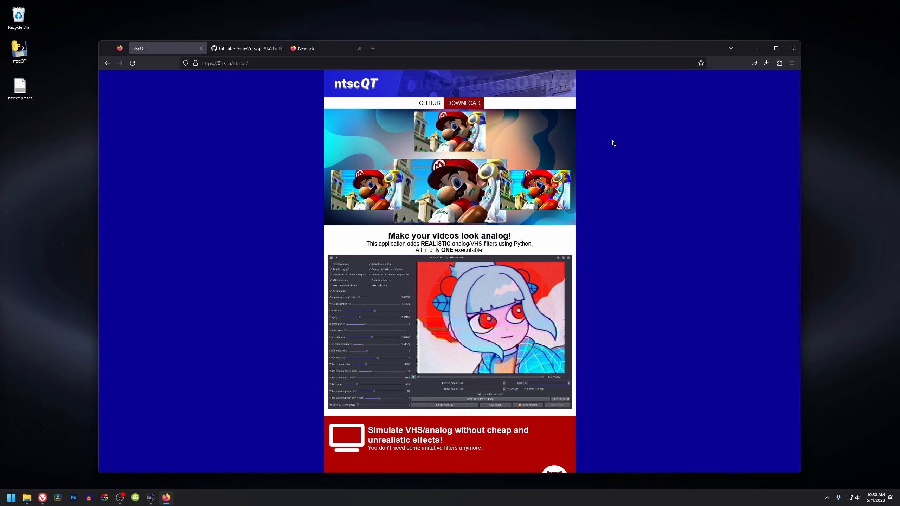
- Download ntscQT from its website and launch the program from the desktop
scroll(618, 141, "down", 3)
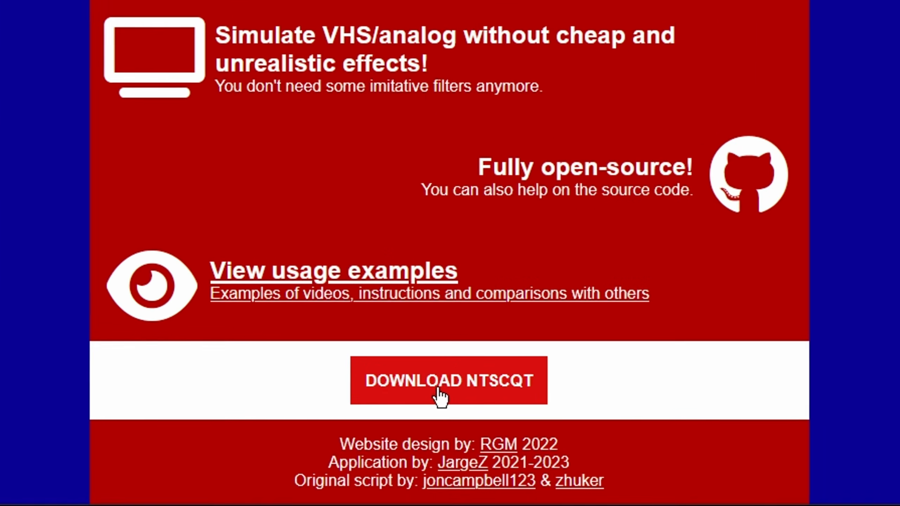
left_click(438, 388)
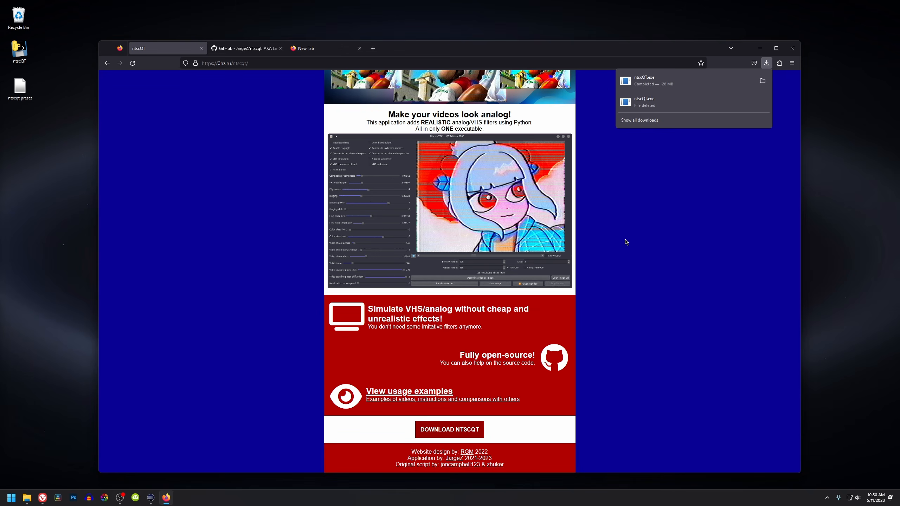
key("super+d")
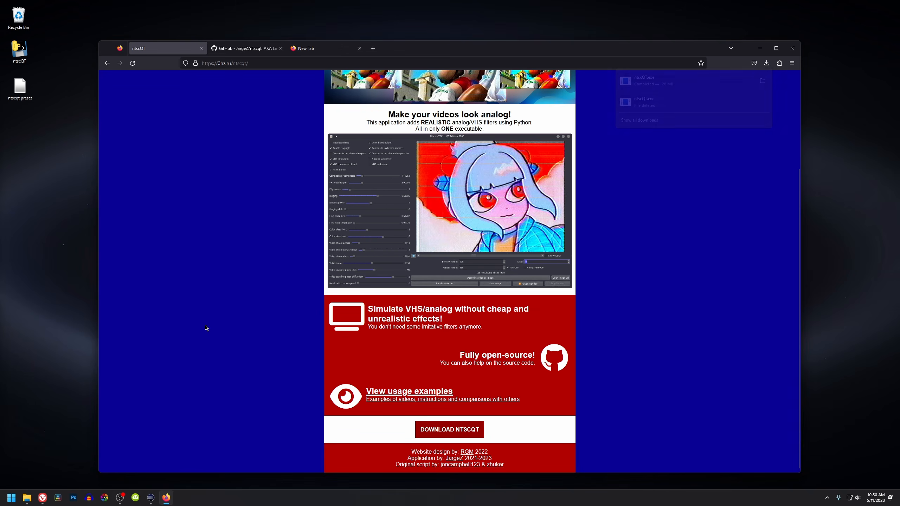
double_click(19, 51)
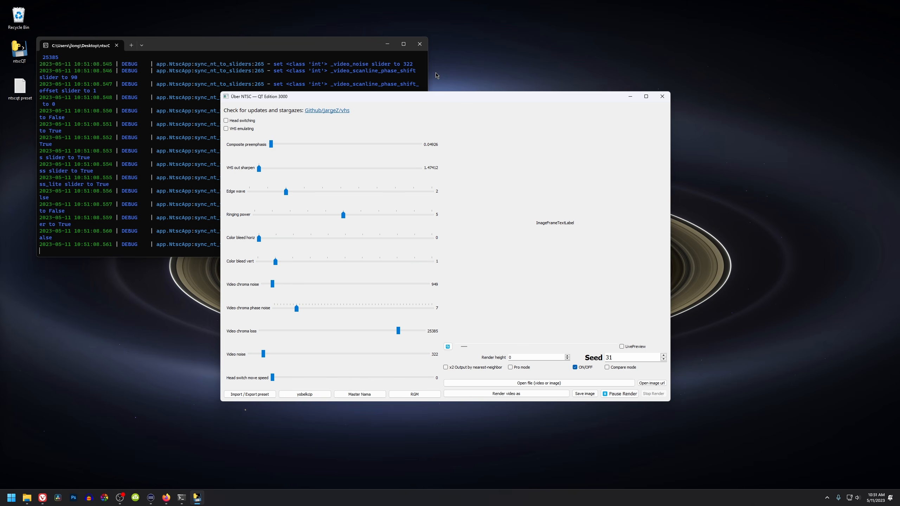
left_click_drag(447, 95, 400, 110)
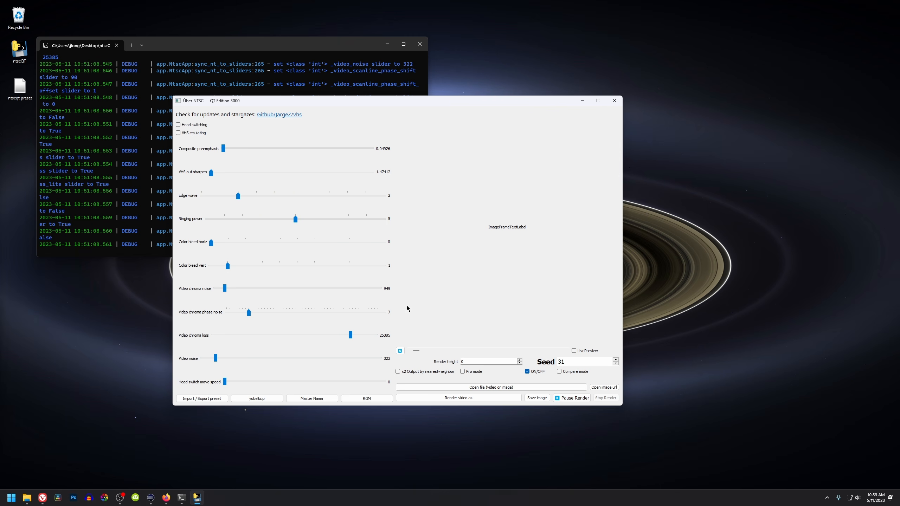
- Open the night photo of the lit tower from the Pictures folder and turn on Pro mode
left_click(480, 386)
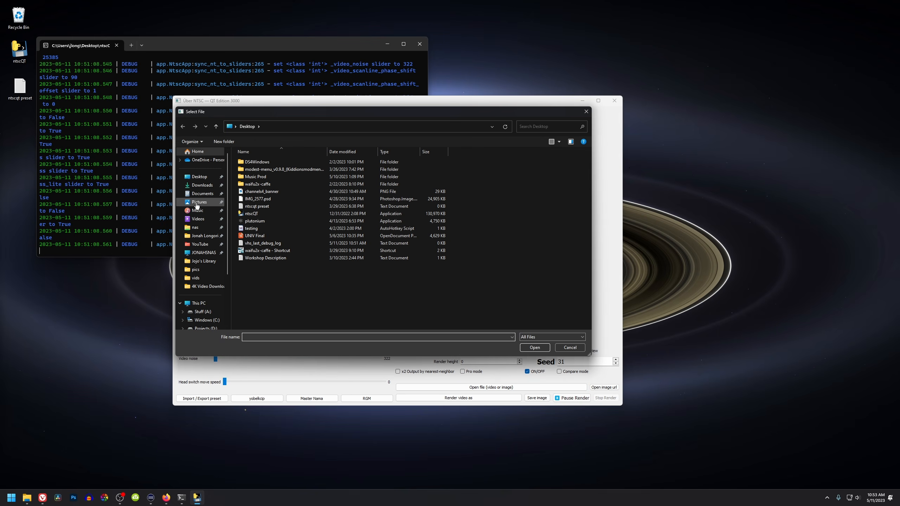
left_click(197, 203)
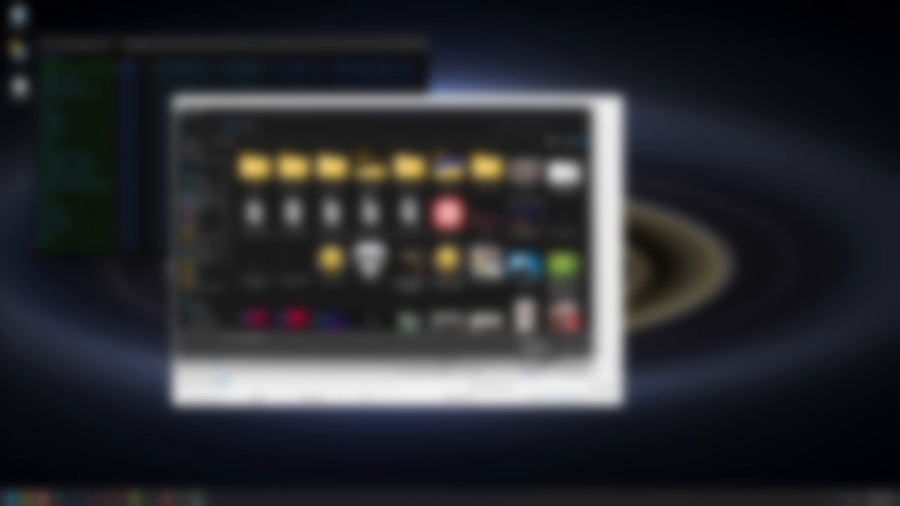
double_click(411, 309)
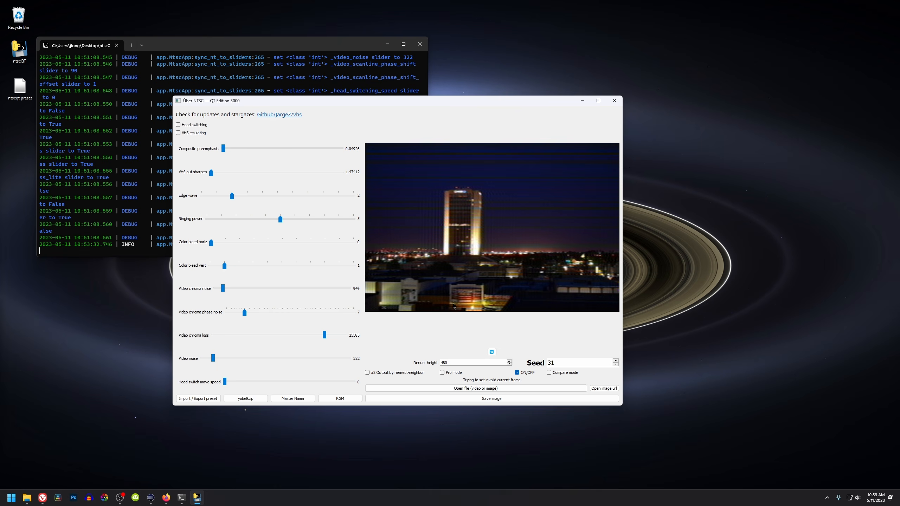
left_click(442, 372)
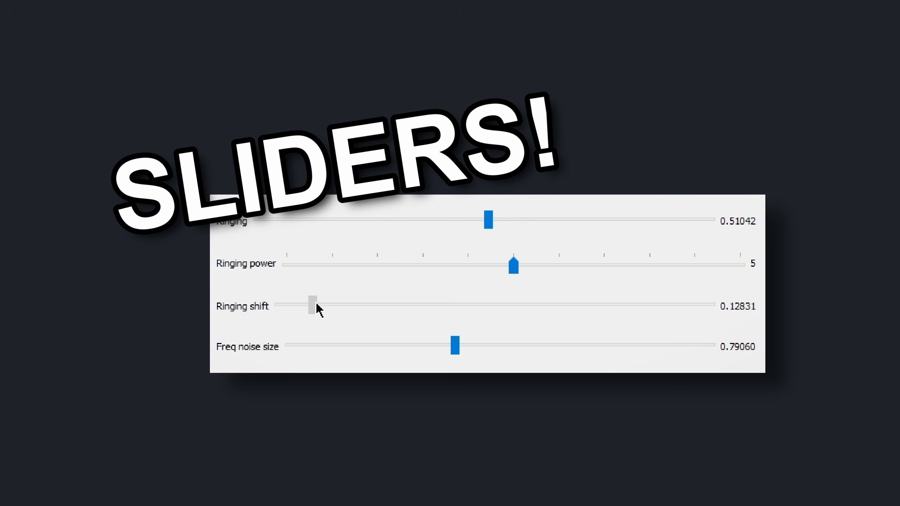
- Test stronger Composite preemphasis values on the photo and settle the setting at 0.5917
left_click_drag(211, 260, 215, 260)
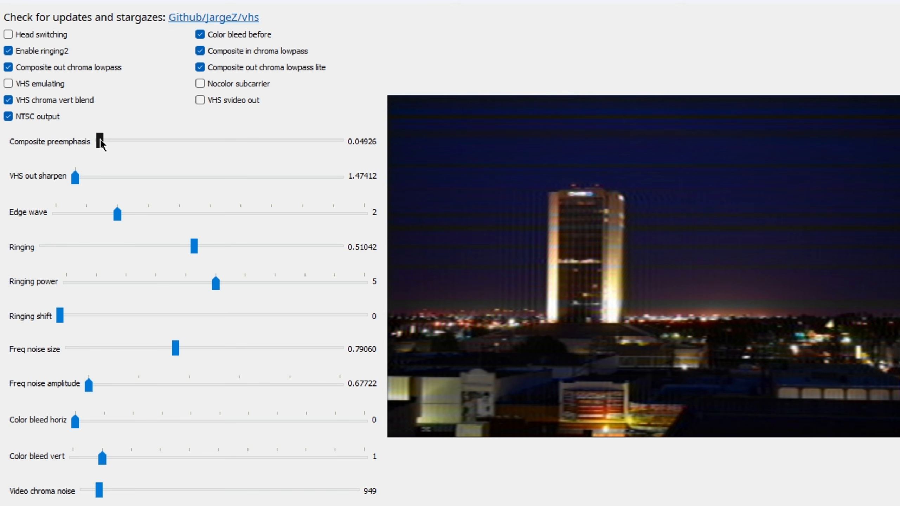
left_click_drag(144, 140, 193, 142)
left_click_drag(312, 426, 417, 426)
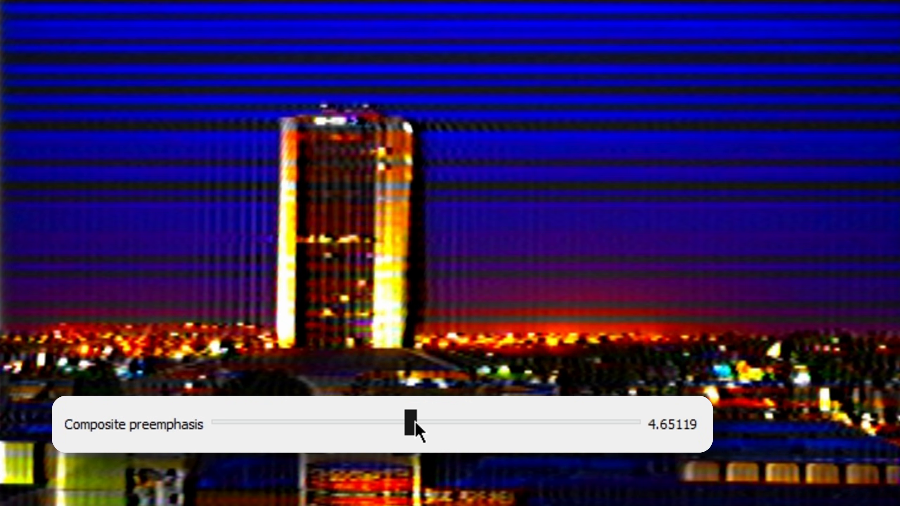
left_click_drag(468, 416, 241, 428)
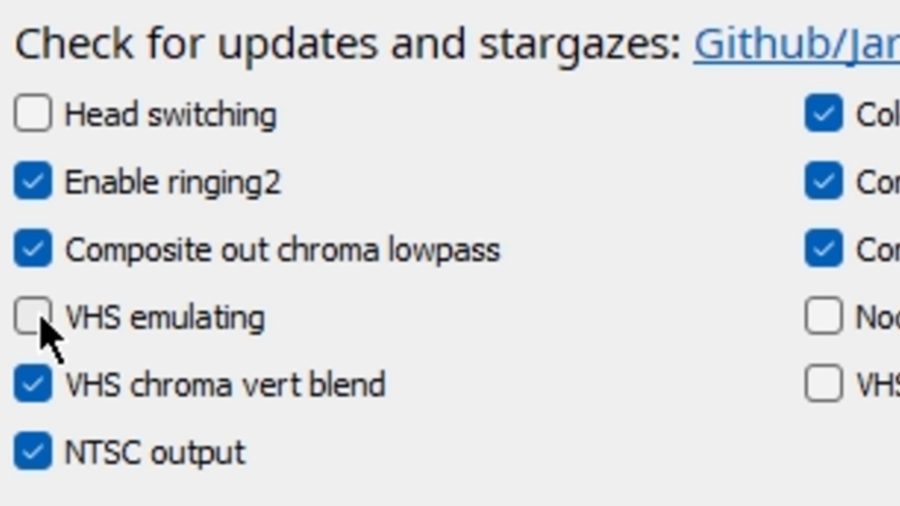
- Enable VHS emulating, try VHS out sharpen at values up to 5, and set it to 1
left_click(41, 319)
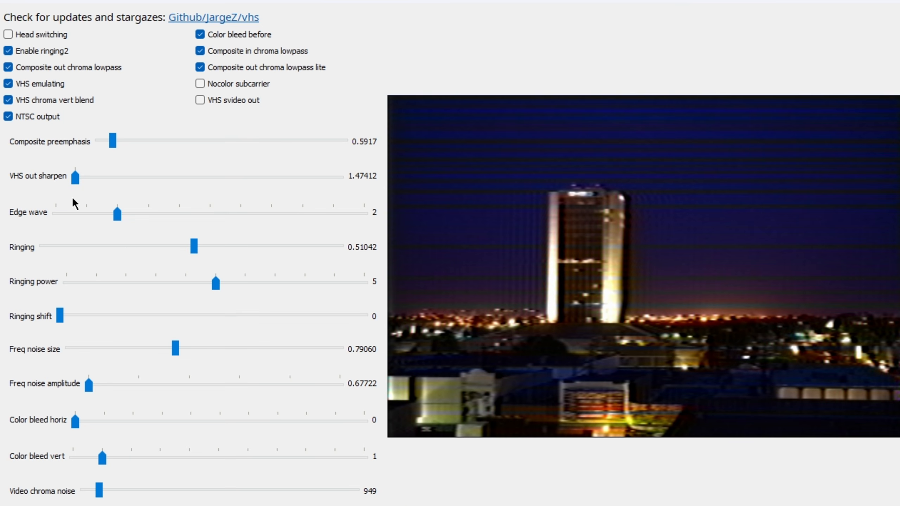
left_click_drag(113, 179, 366, 177)
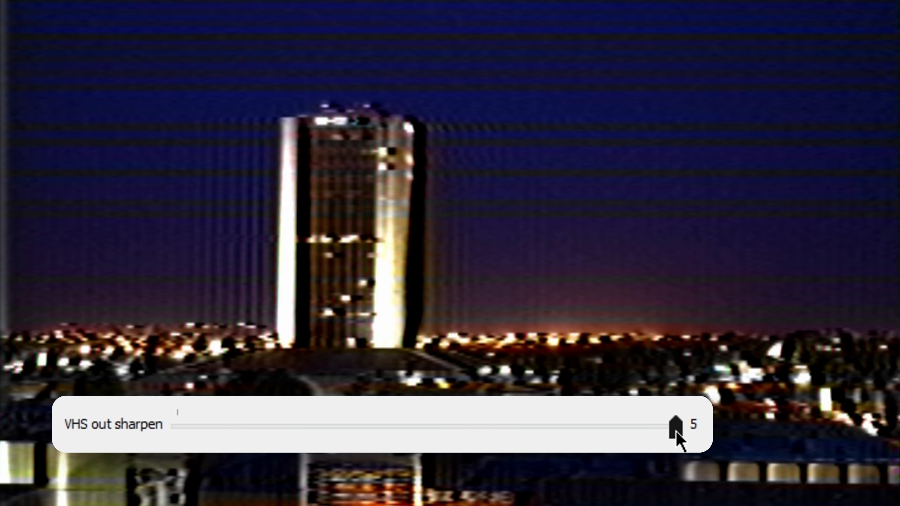
left_click(546, 436)
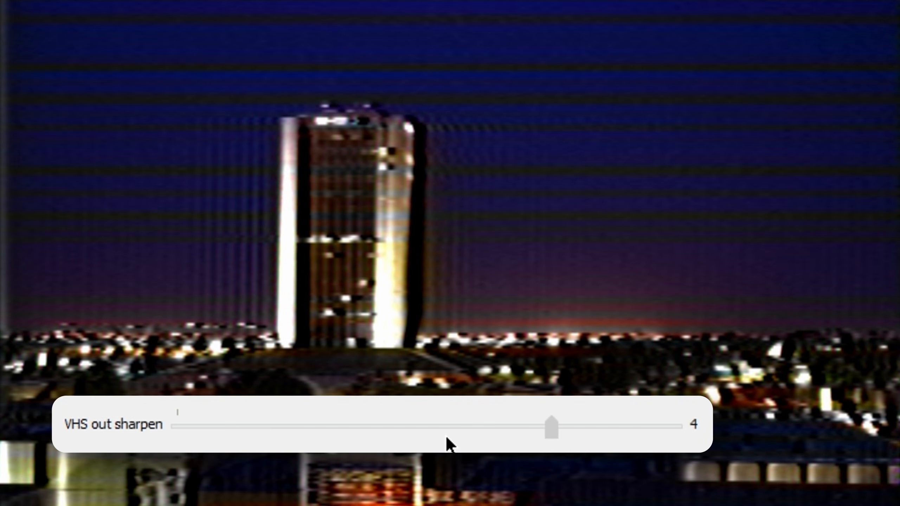
left_click(432, 441)
left_click(319, 440)
left_click(194, 437)
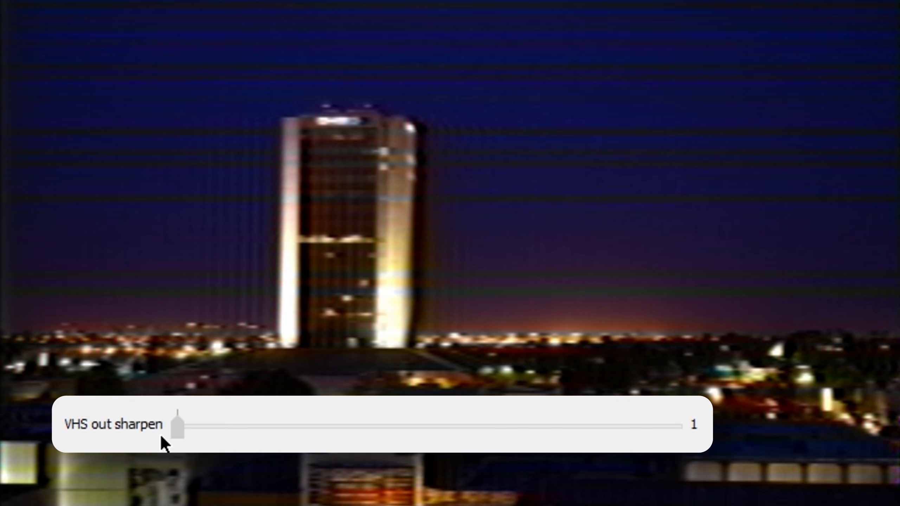
left_click(295, 431)
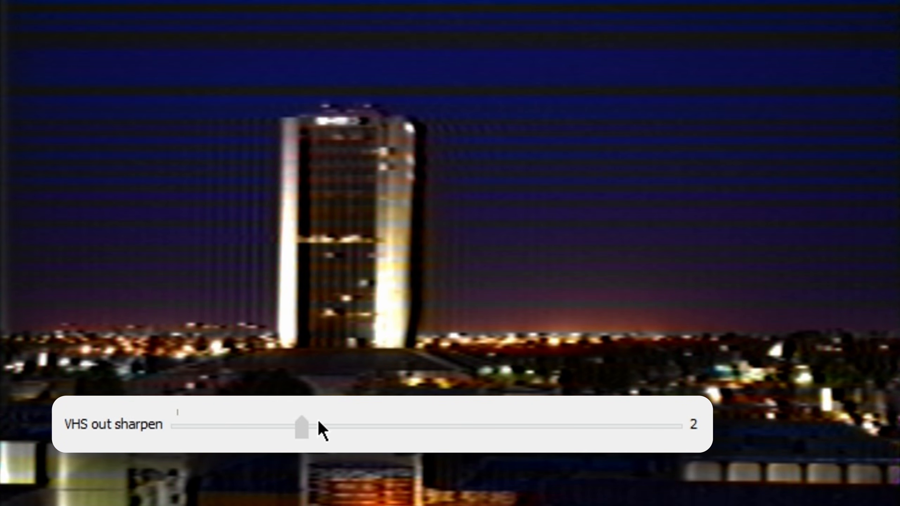
left_click(423, 423)
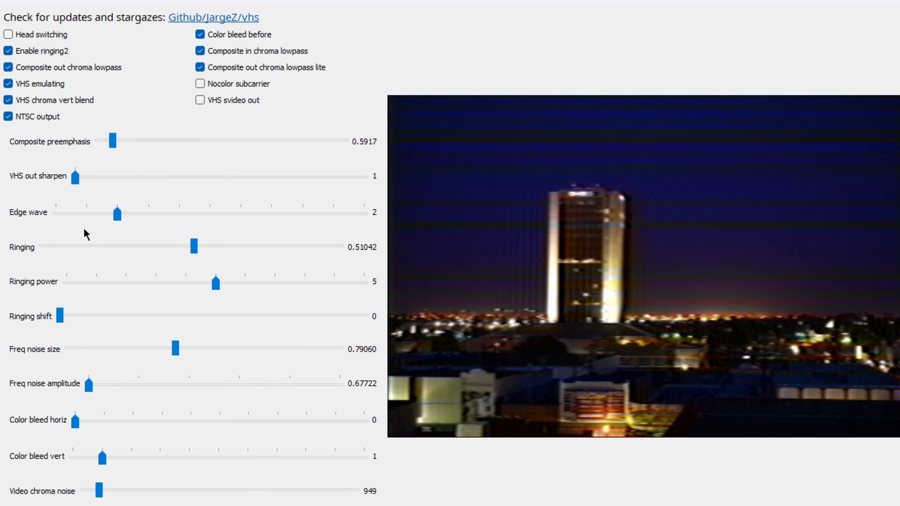
- Try higher Edge wave values such as 6 on the photo and set Edge wave to 1
left_click_drag(116, 216, 221, 214)
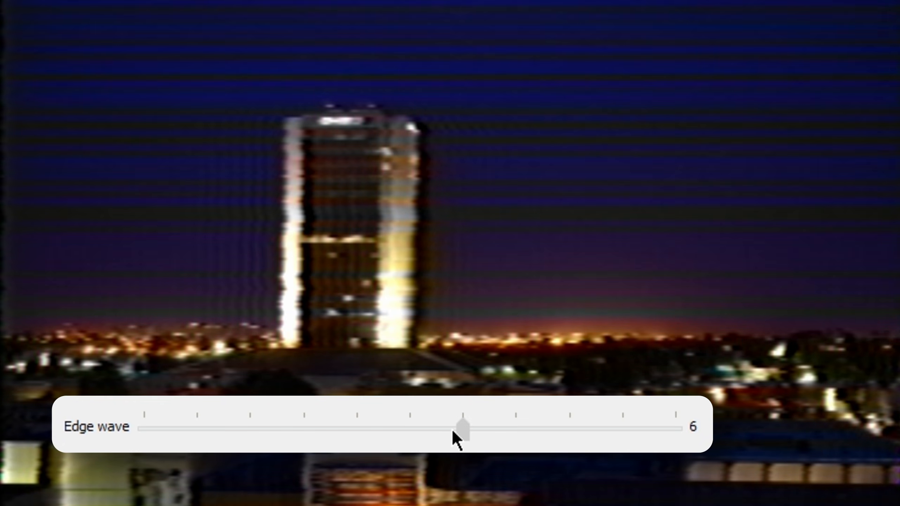
left_click_drag(451, 429, 211, 444)
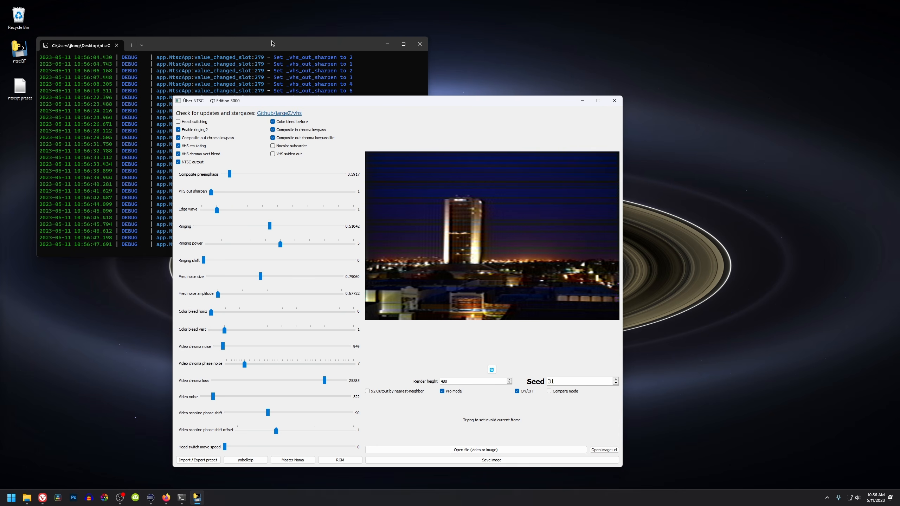
- Review the logged setting changes in the console window, minimize it, and reposition the ntscQT window
left_click(262, 48)
scroll(297, 163, "up", 8)
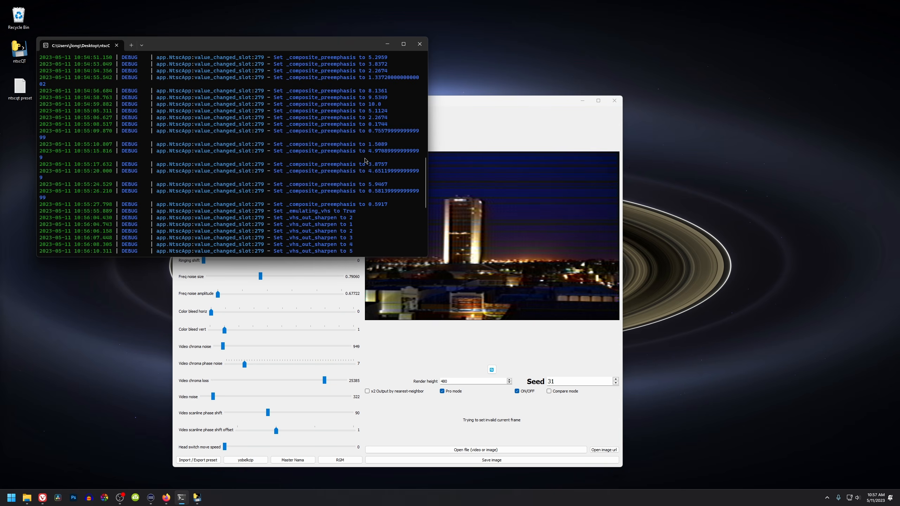
scroll(358, 177, "down", 8)
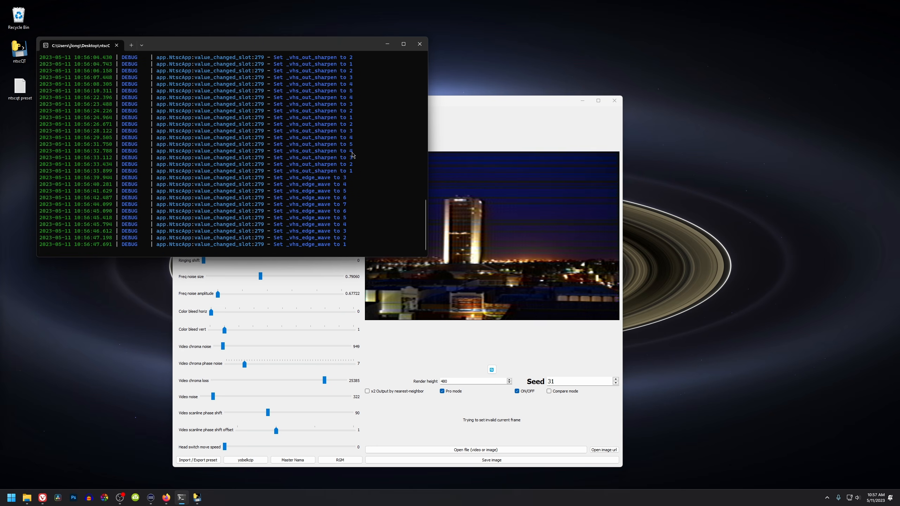
left_click(437, 99)
left_click(388, 45)
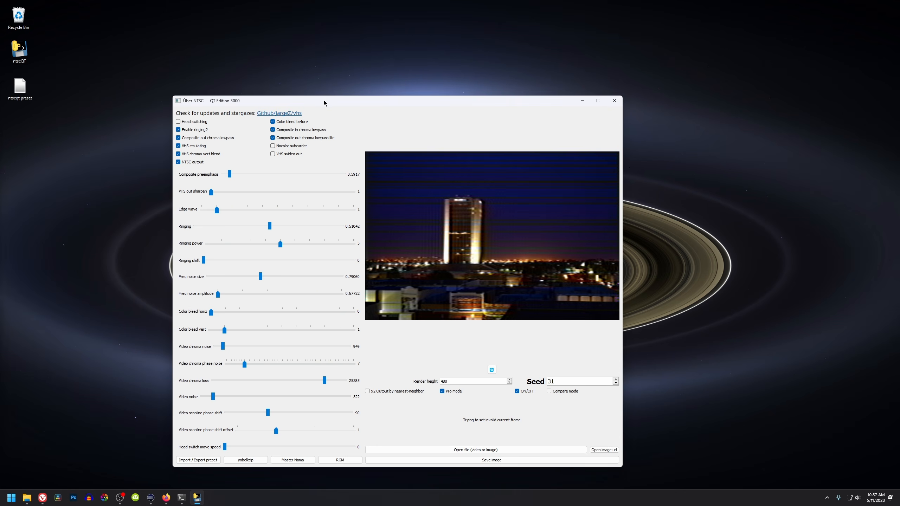
left_click_drag(323, 100, 351, 76)
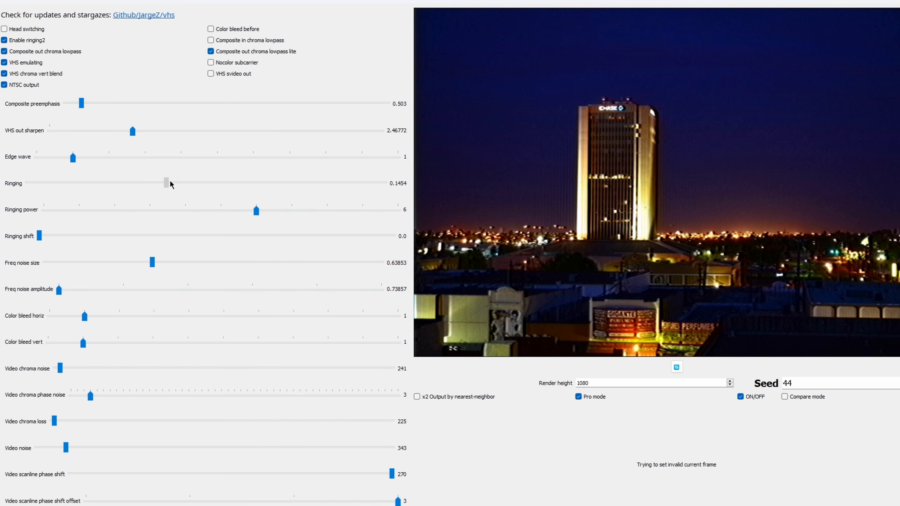
- Try higher Ringing values such as 0.72702 on the night photo and set Ringing to 0.16735
left_click_drag(170, 182, 357, 183)
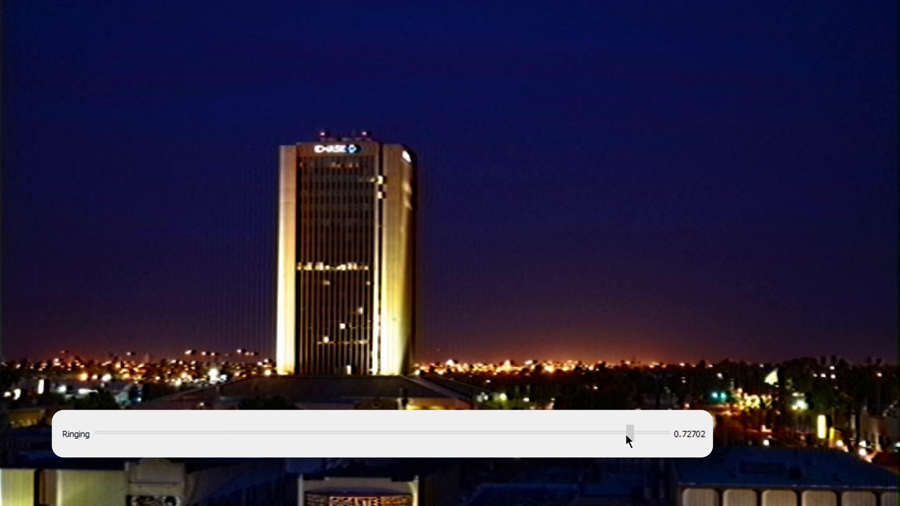
left_click_drag(627, 437, 626, 437)
left_click_drag(653, 436, 651, 435)
left_click_drag(649, 431, 672, 424)
left_click_drag(686, 432, 194, 443)
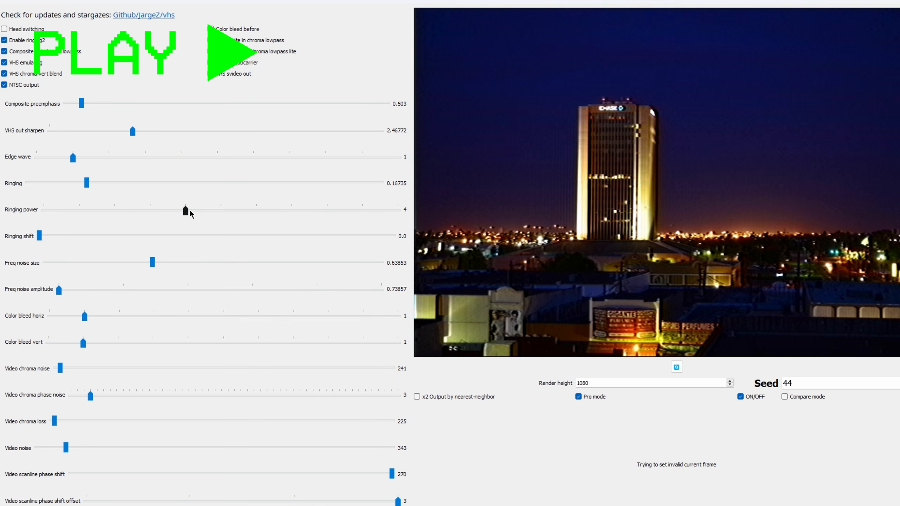
- Try low Ringing power values such as 4 and 2 on the photo, comparing them with 7
left_click(142, 211)
left_click(111, 209)
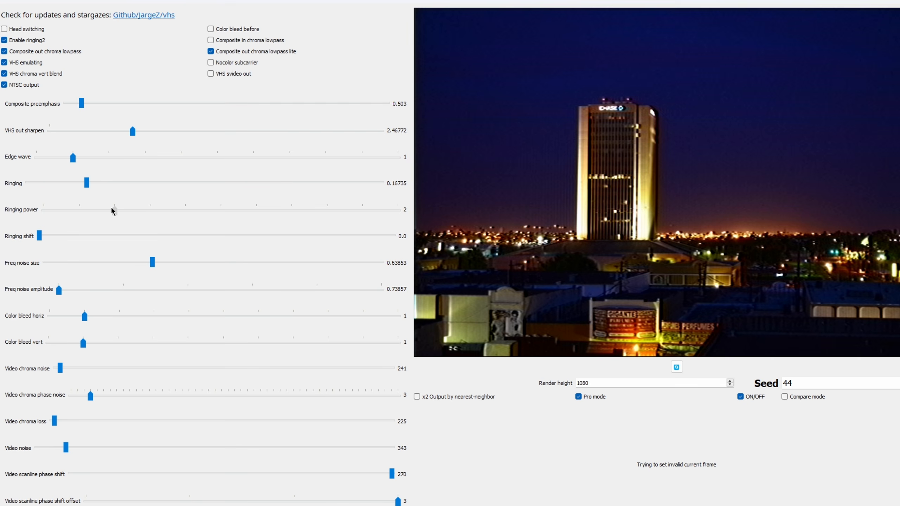
left_click(54, 210)
left_click(54, 209)
left_click_drag(286, 210, 293, 212)
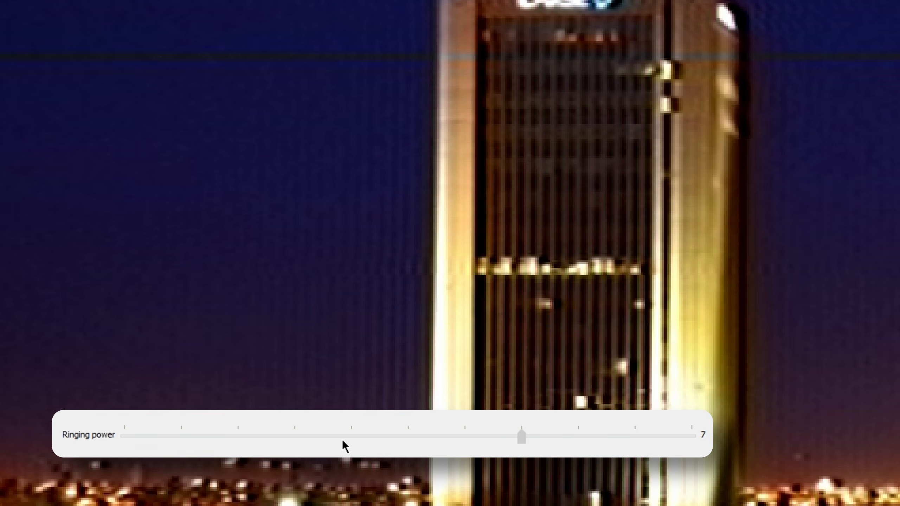
left_click(343, 441)
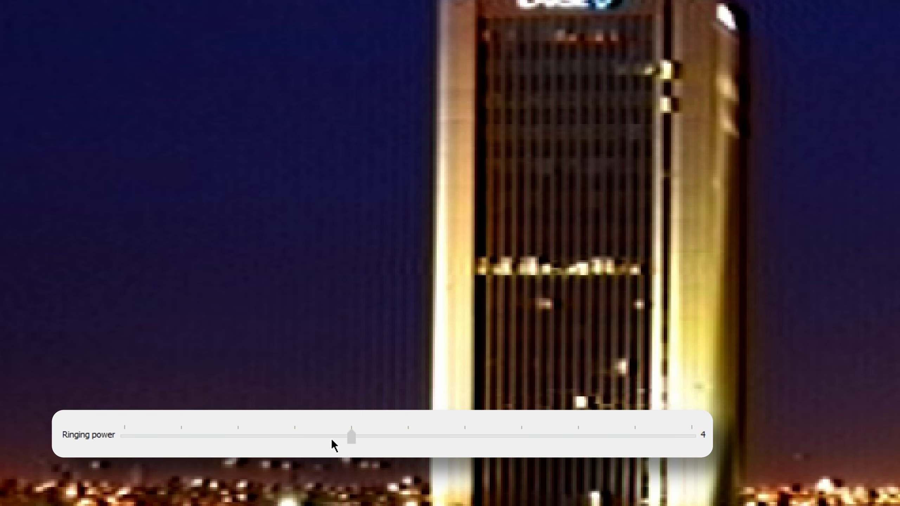
left_click(232, 439)
left_click(207, 445)
left_click(173, 435)
- Raise Ringing power step by step through 5, 6 and 8 and set it to 10
left_click(315, 428)
left_click(398, 428)
double_click(424, 429)
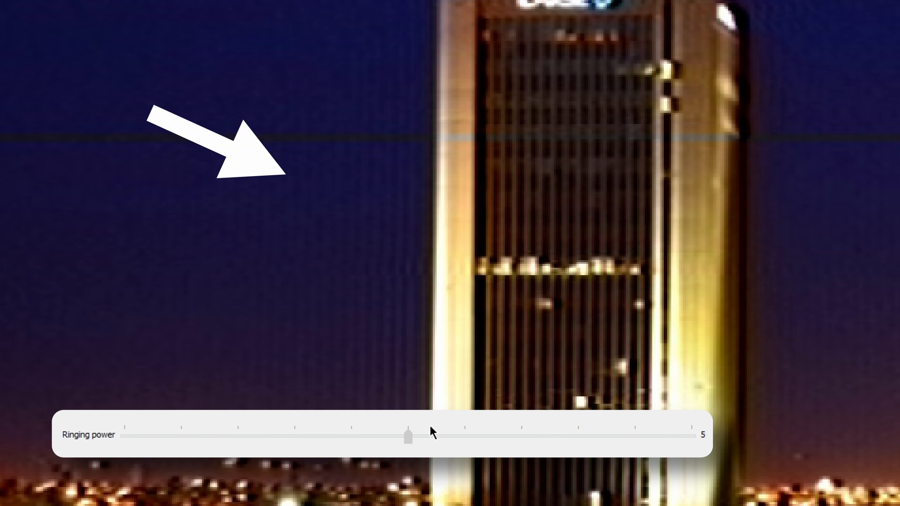
left_click(471, 428)
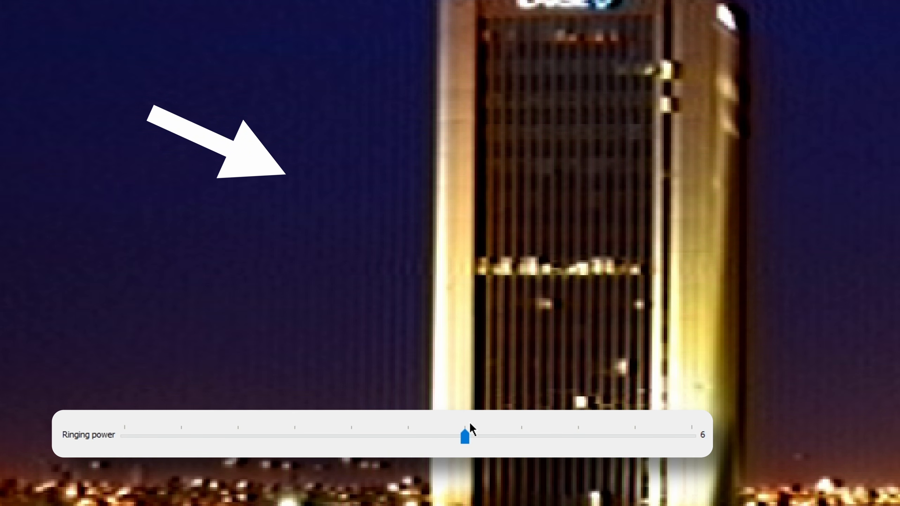
left_click(602, 439)
left_click(620, 438)
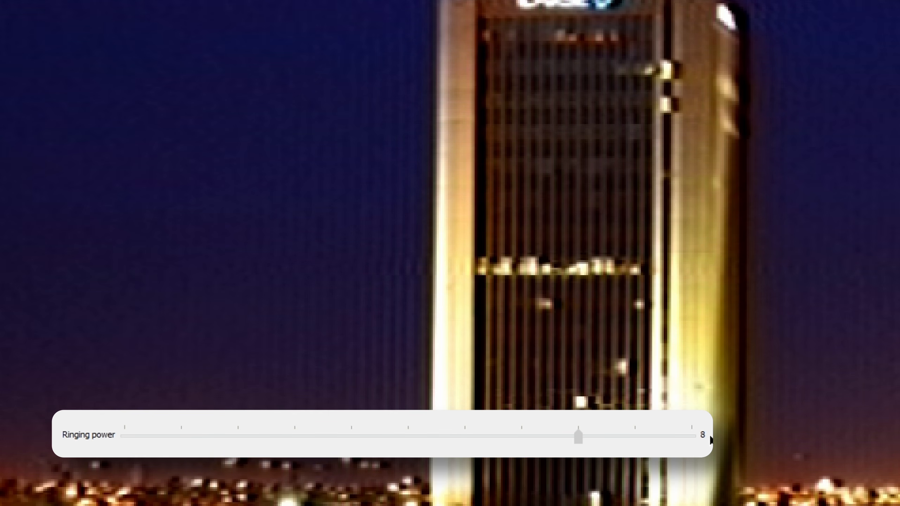
key("Right")
key("Right")
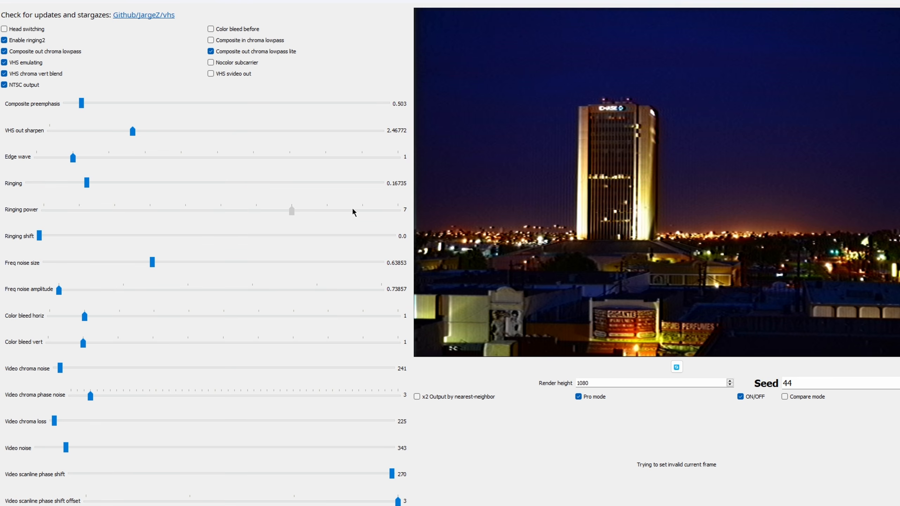
left_click(353, 209)
key("Right")
key("Right")
- Try several Ringing shift values such as 0.33192 on the photo and set Ringing shift to 0.21702
left_click_drag(94, 233, 69, 233)
left_click_drag(53, 237, 53, 237)
left_click_drag(53, 237, 42, 235)
left_click_drag(40, 237, 79, 237)
left_click_drag(181, 439, 180, 439)
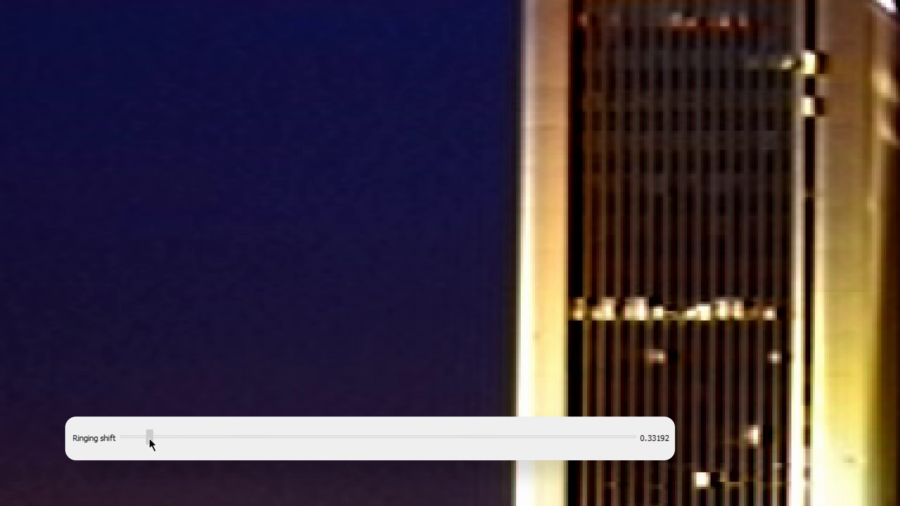
left_click_drag(149, 435, 148, 433)
left_click(433, 431)
left_click_drag(181, 437, 148, 437)
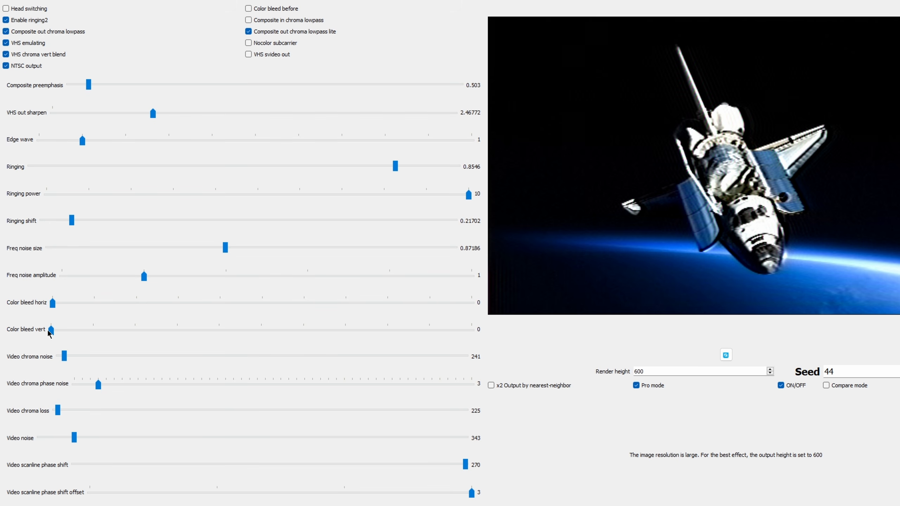
- Raise Color bleed vert to 9 on the shuttle image and lower it gradually through 7 toward its minimum
left_click_drag(52, 331, 433, 333)
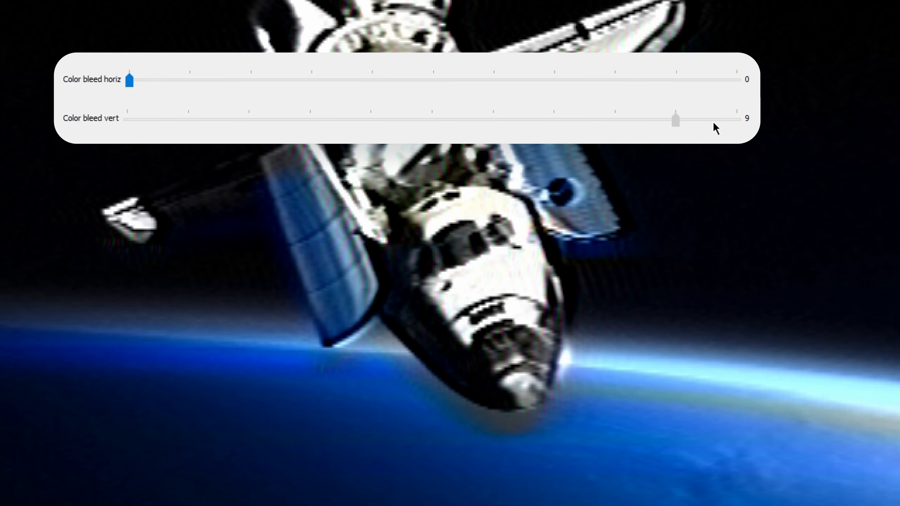
left_click(714, 122)
left_click(673, 125)
left_click(621, 124)
left_click(556, 122)
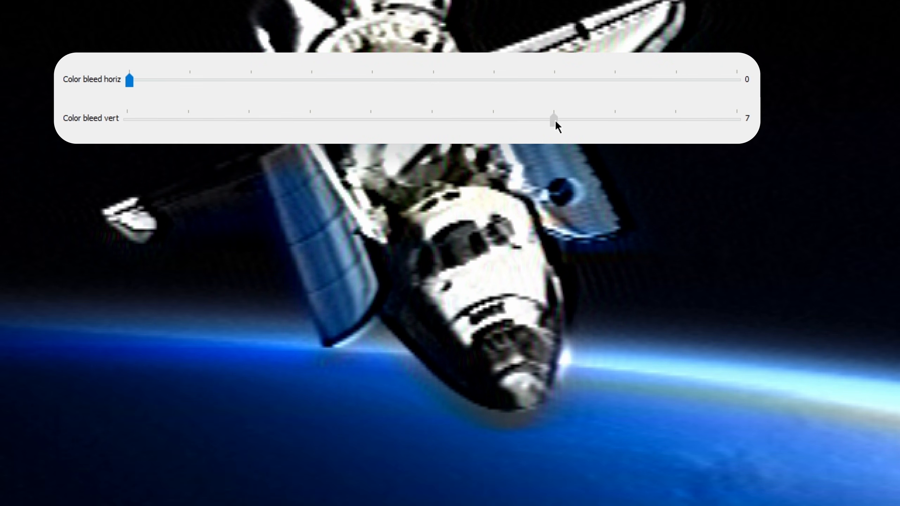
left_click(494, 122)
left_click(432, 122)
left_click(370, 122)
left_click(311, 122)
left_click(213, 120)
left_click(124, 121)
- Increase Color bleed vert gradually toward its maximum on the shuttle image and set it to 1
left_click(258, 122)
left_click(358, 121)
left_click(403, 120)
left_click(494, 119)
left_click(580, 118)
left_click(588, 120)
left_click(638, 120)
left_click(687, 122)
left_click(730, 124)
left_click(741, 125)
left_click_drag(510, 134, 58, 128)
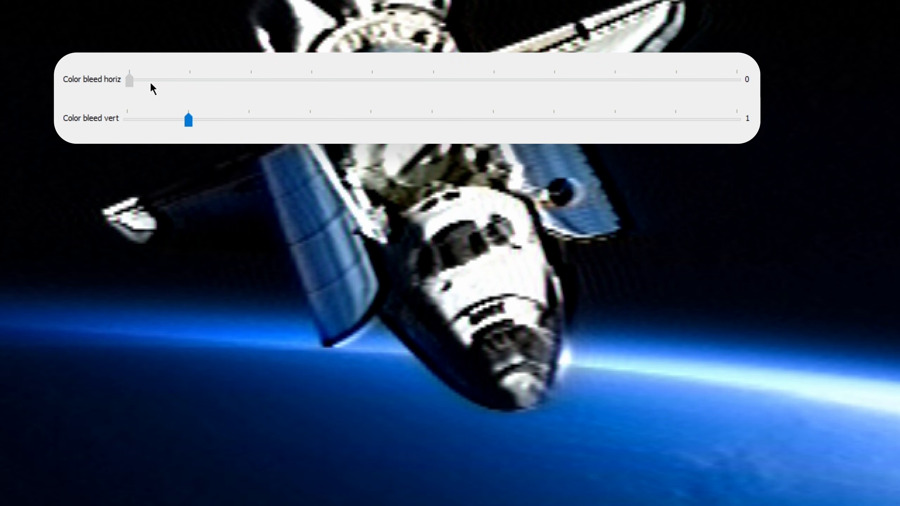
- Try higher Color bleed horiz values on the shuttle image and return the setting to 0
left_click_drag(193, 82, 275, 82)
left_click_drag(328, 77, 182, 67)
left_click_drag(373, 57, 71, 71)
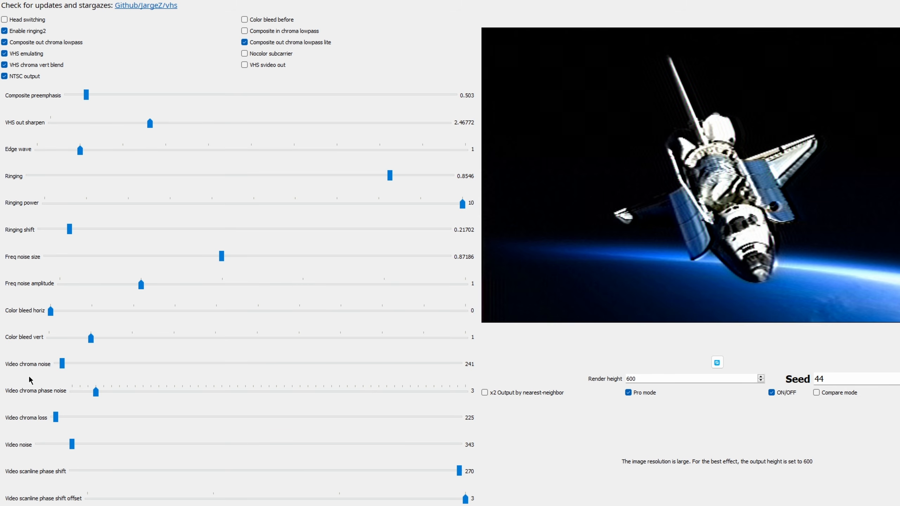
- Try Video chroma noise values such as 5159, settle it at 8383, and set Video chroma phase noise to 0
left_click_drag(63, 367, 235, 370)
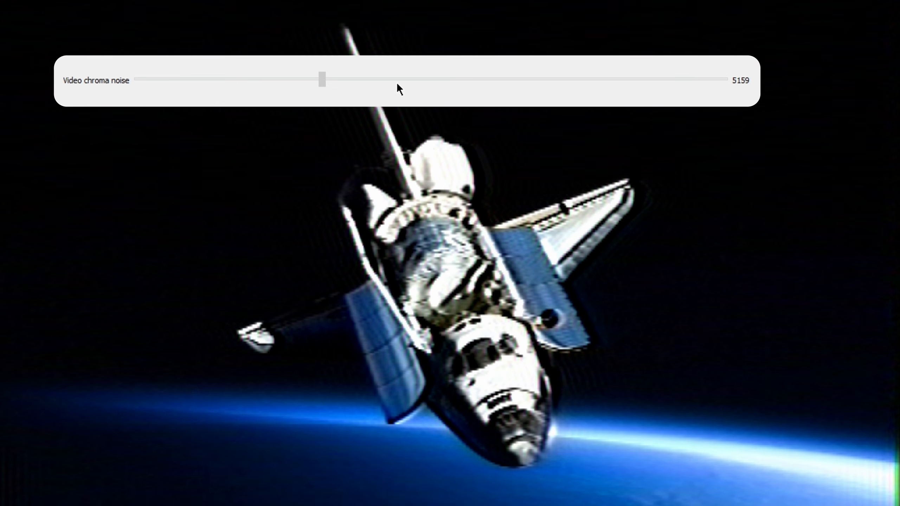
left_click_drag(397, 82, 76, 68)
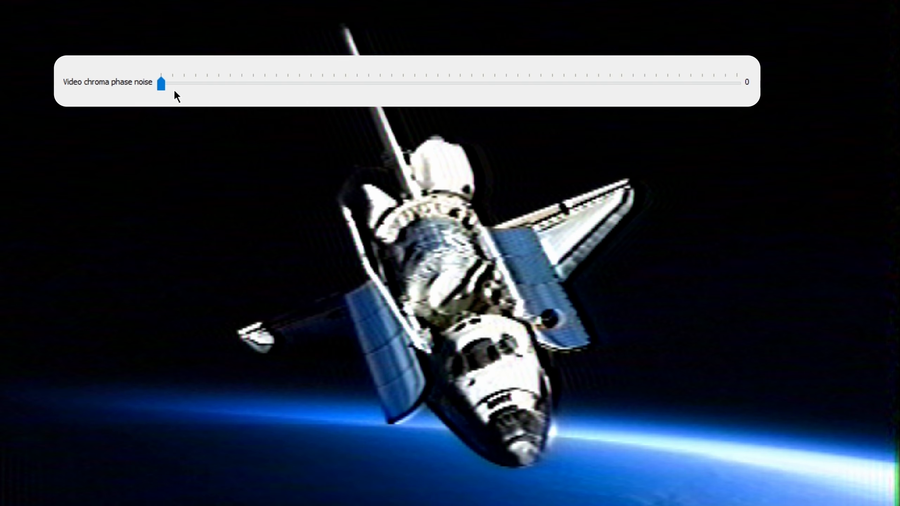
left_click_drag(158, 85, 128, 83)
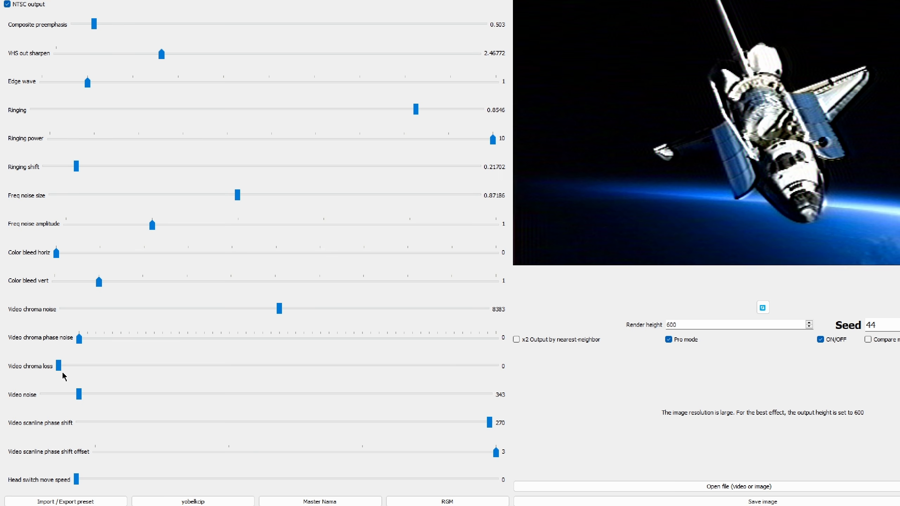
- Test Video chroma loss at 17174, 18133 and 30000 on the shuttle image and return it to 0
left_click_drag(59, 366, 318, 370)
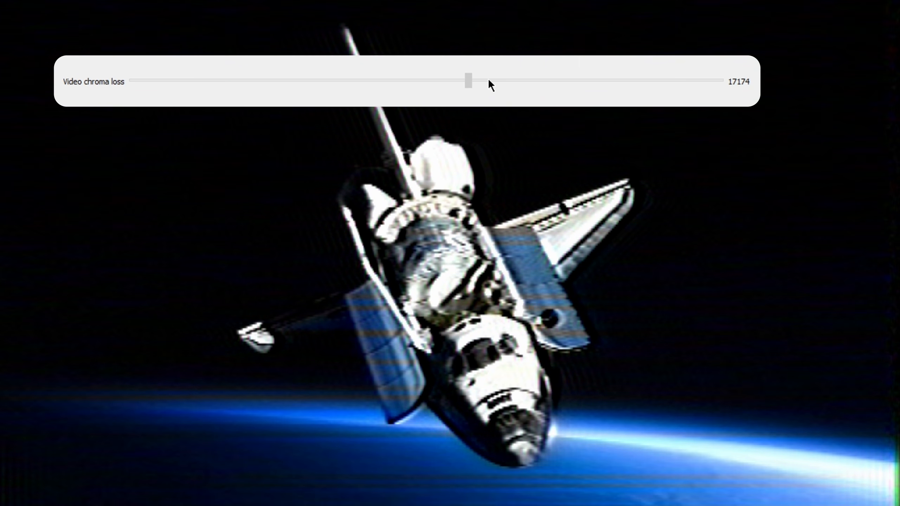
mouse_move(489, 80)
left_mouse_down()
mouse_move(512, 76)
mouse_move(495, 76)
left_mouse_up()
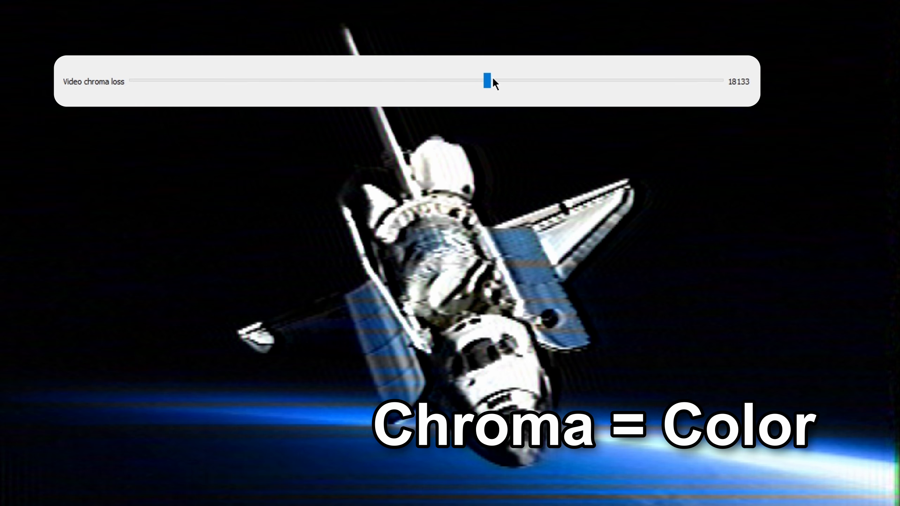
left_click_drag(560, 80, 742, 83)
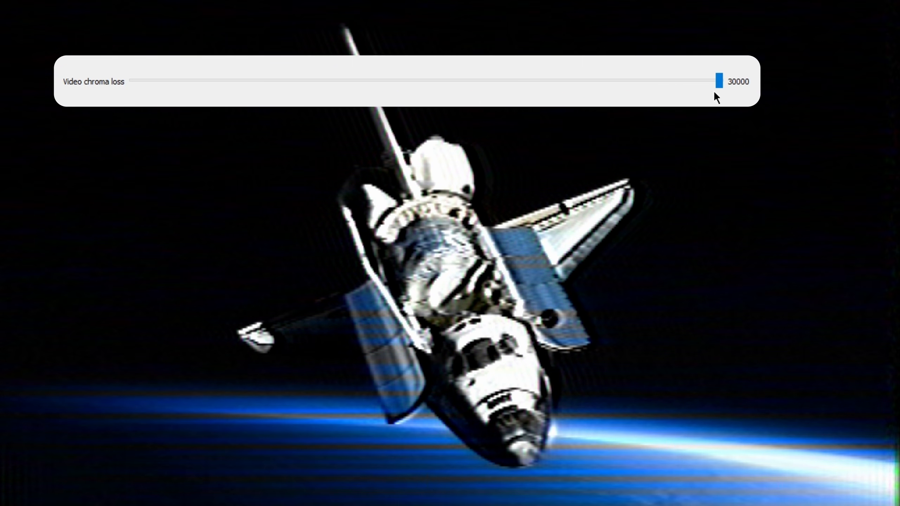
left_click_drag(721, 82, 66, 56)
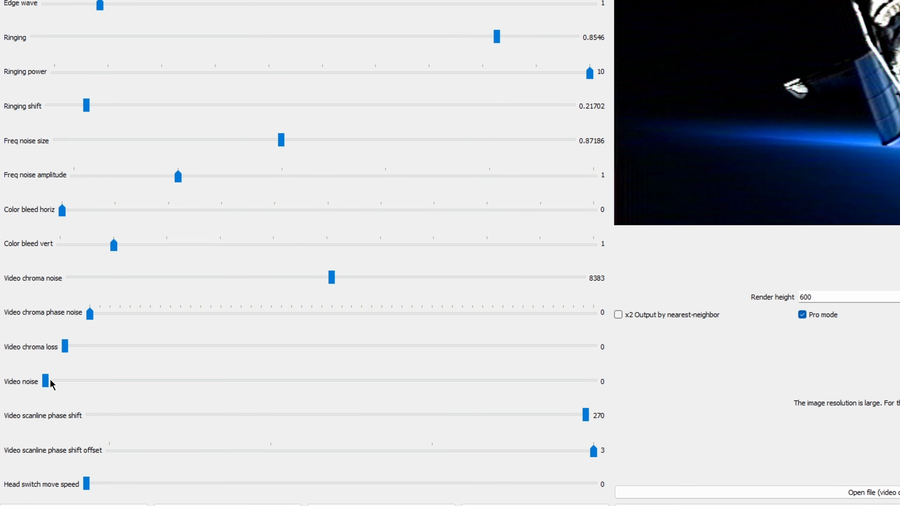
- Try Video noise at 2882, reduce it to 295, and raise Video scanline phase shift above 0
left_click_drag(46, 380, 449, 367)
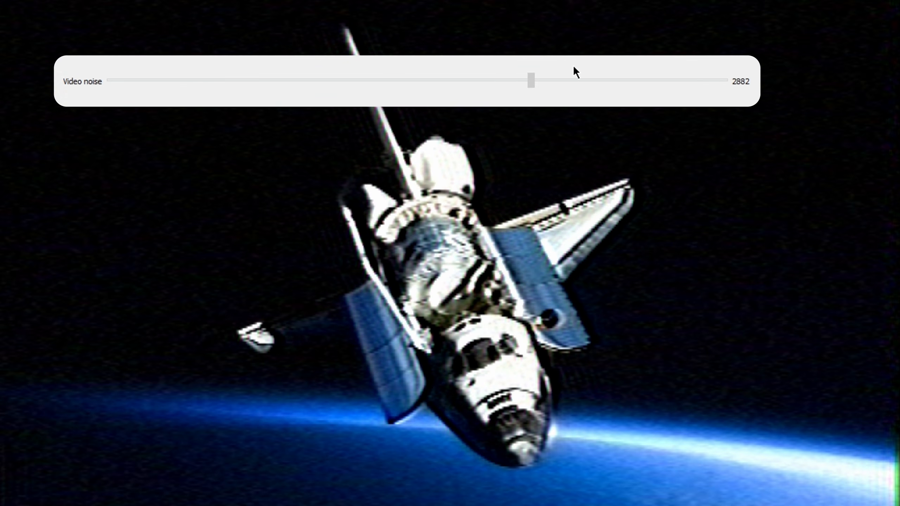
left_click_drag(574, 68, 108, 82)
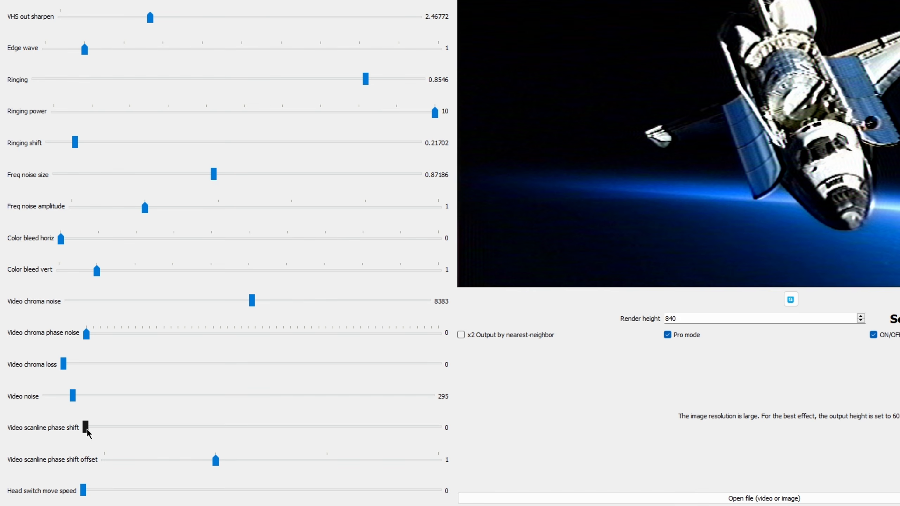
left_click(156, 428)
left_click_drag(182, 423, 417, 428)
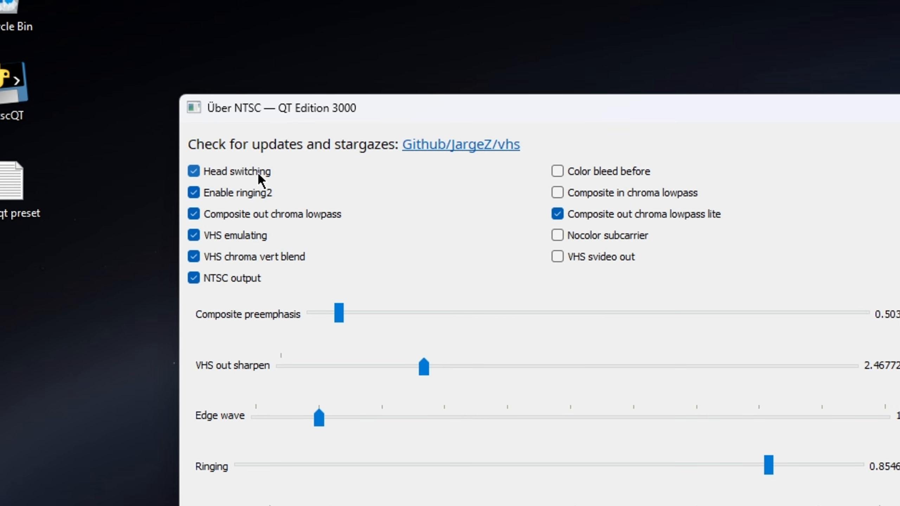
- Toggle Head switching for comparison, leave it enabled, and raise Head switch move speed toward its maximum
left_click(257, 172)
left_click(258, 171)
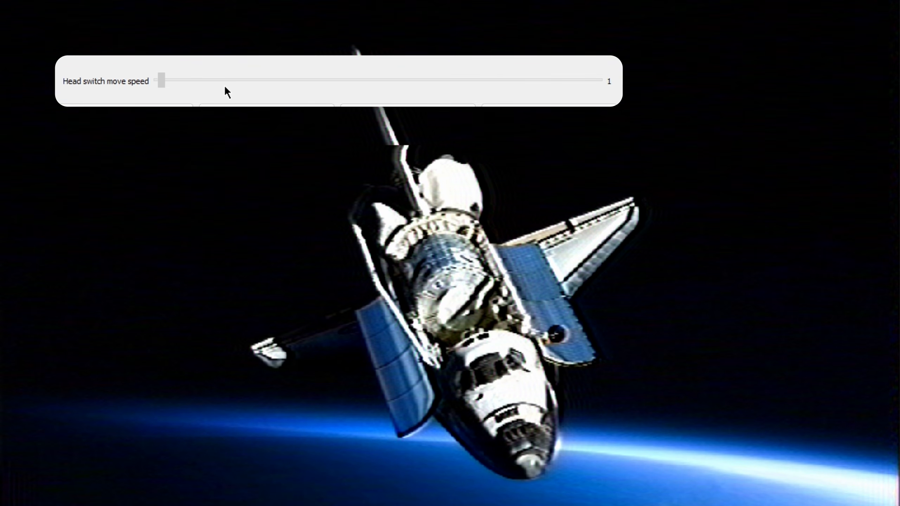
left_click_drag(231, 88, 554, 71)
- Lower Head switch move speed gradually through 83, 22 and 9 toward its minimum
left_click(429, 81)
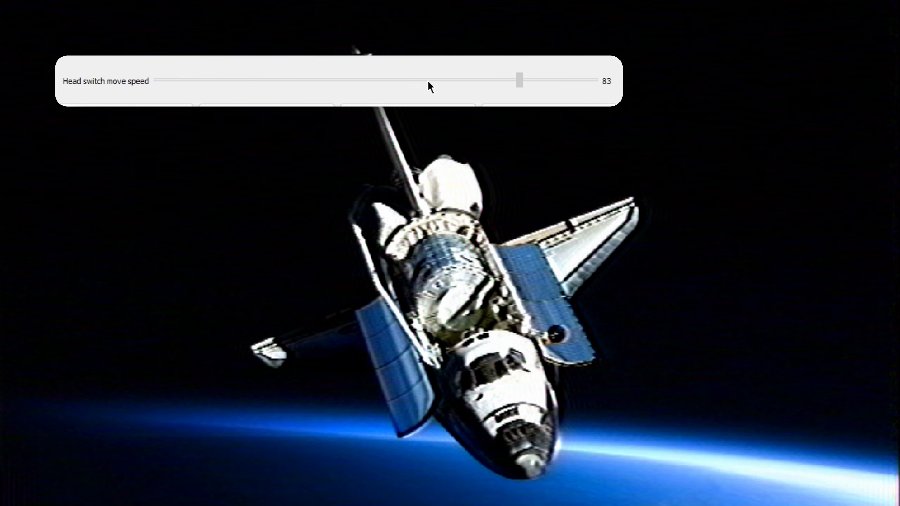
left_click(393, 83)
left_click(338, 83)
left_click(309, 82)
left_click(274, 80)
left_click(239, 78)
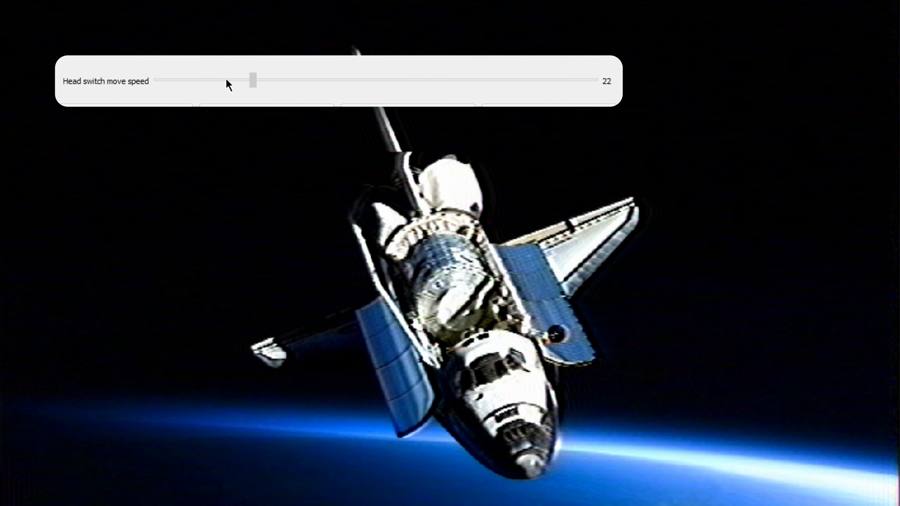
left_click(223, 79)
left_click(197, 81)
left_click(184, 81)
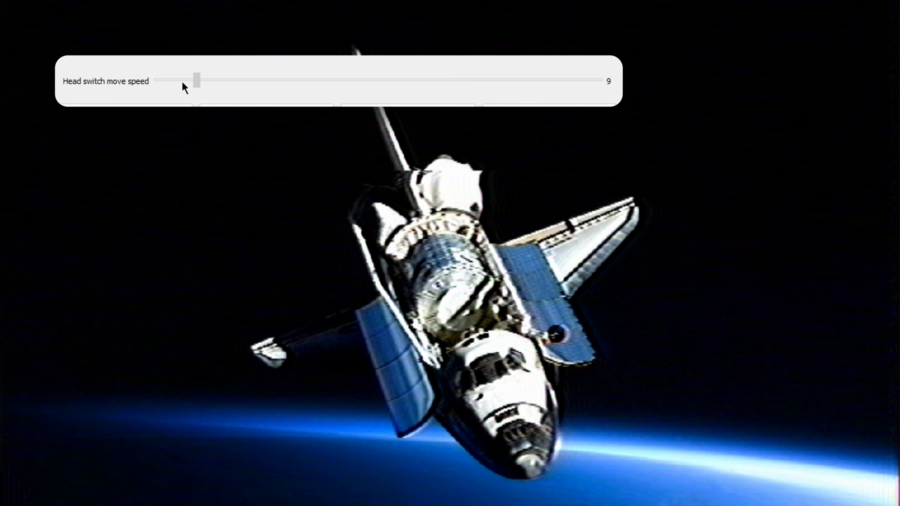
left_click(182, 82)
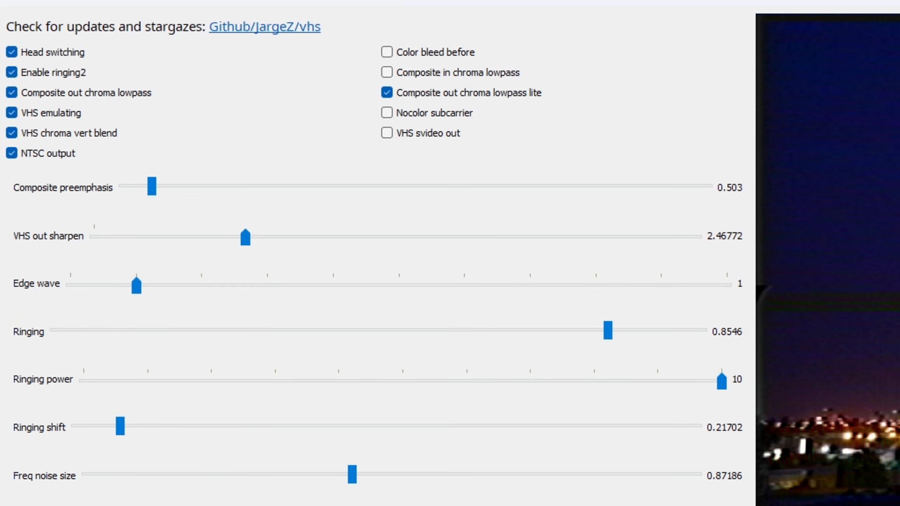
- Toggle Enable ringing2 on the night photo for comparison and leave it disabled
left_click(74, 73)
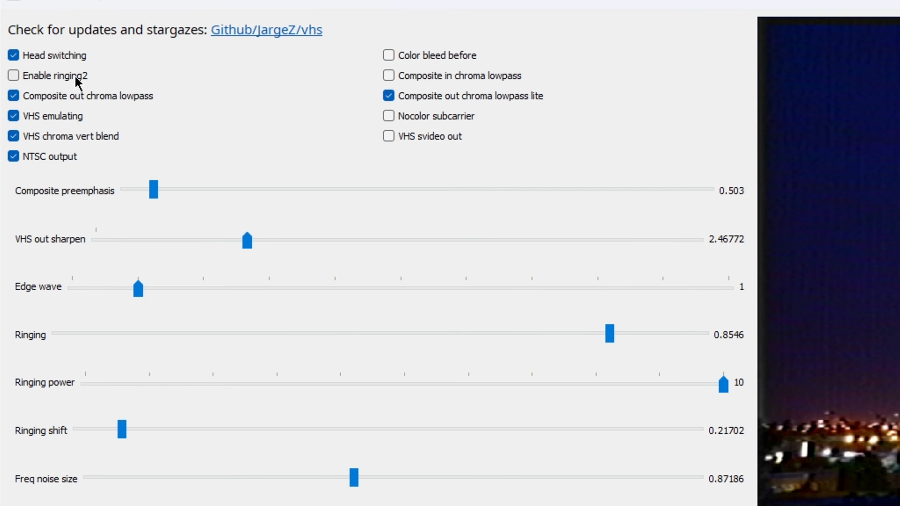
left_click(75, 78)
left_click(76, 79)
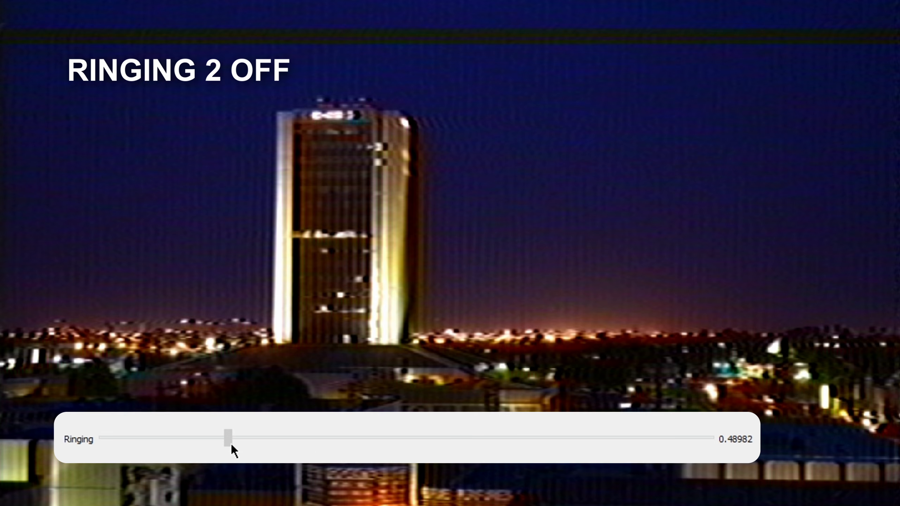
- With ringing2 disabled, lower Ringing through 0.48982, 0.20657 and 0.12312 to 0.05472
left_click_drag(227, 438, 229, 440)
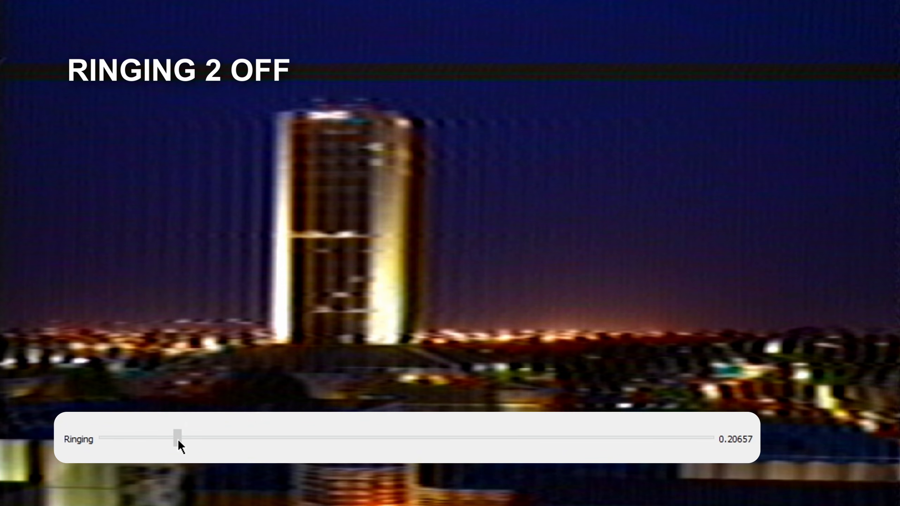
left_click_drag(177, 437, 178, 439)
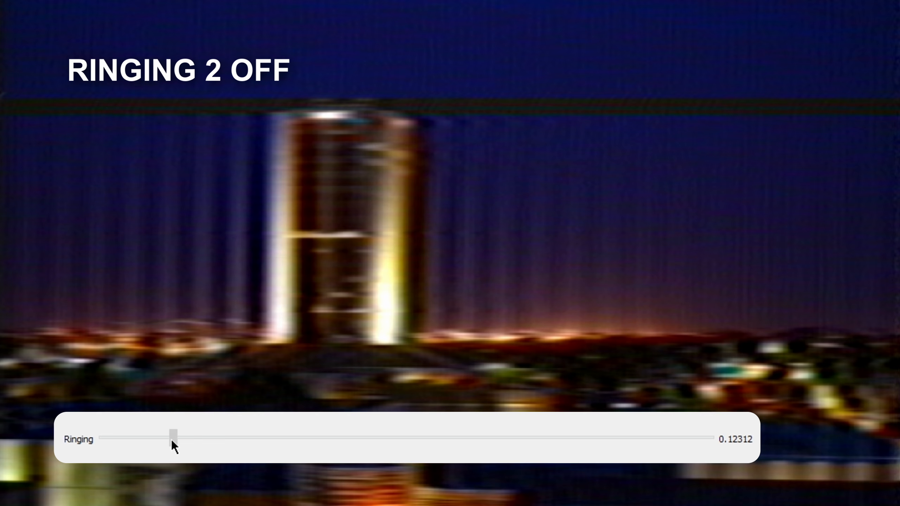
left_click_drag(137, 445, 137, 443)
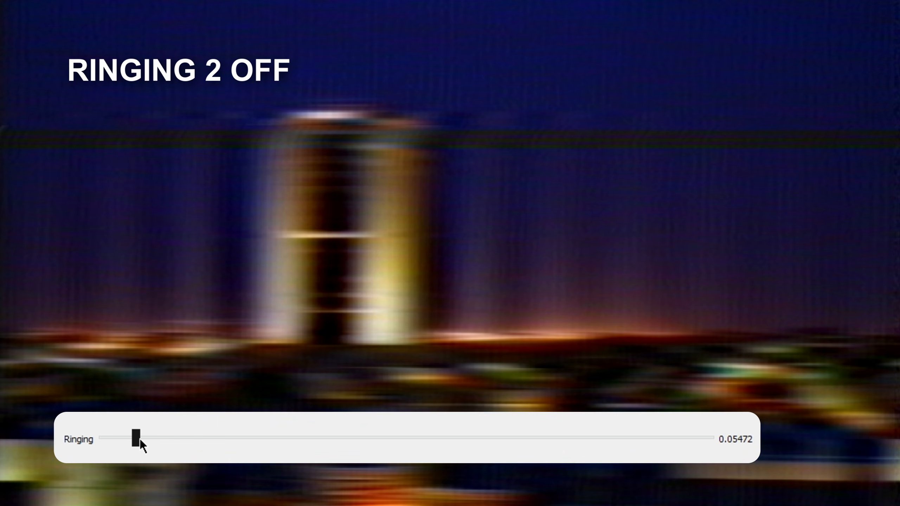
- With ringing2 disabled, try Ringing power at 3, return it to 10, and lower Ringing to 0.20303
left_click_drag(122, 438, 121, 437)
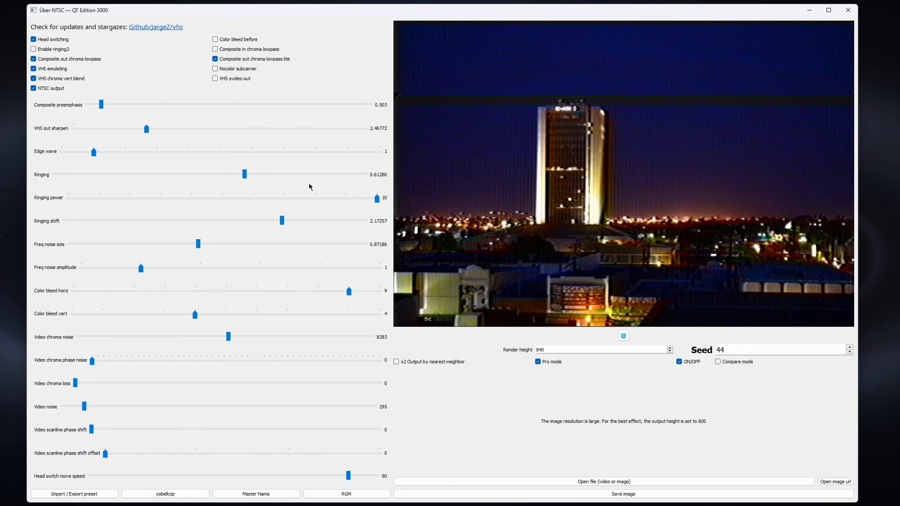
left_click_drag(377, 198, 358, 198)
left_click_drag(180, 204, 163, 204)
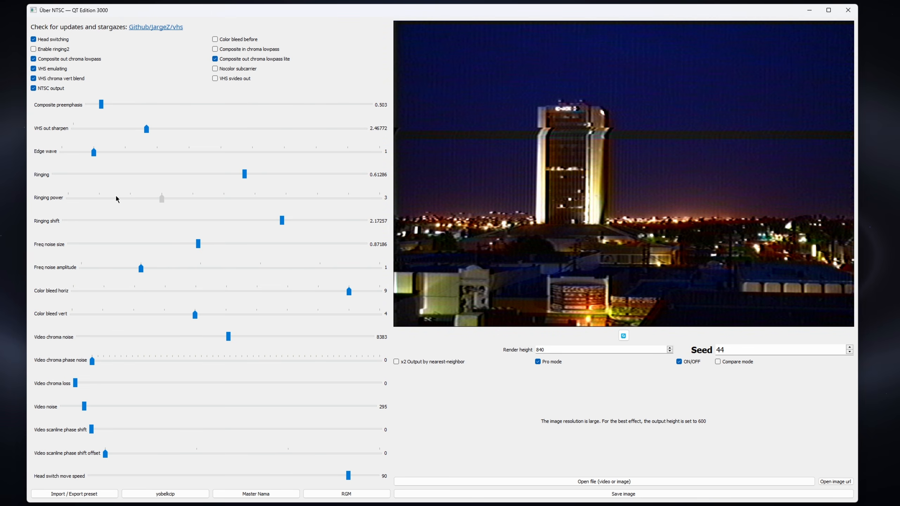
left_click_drag(66, 198, 393, 201)
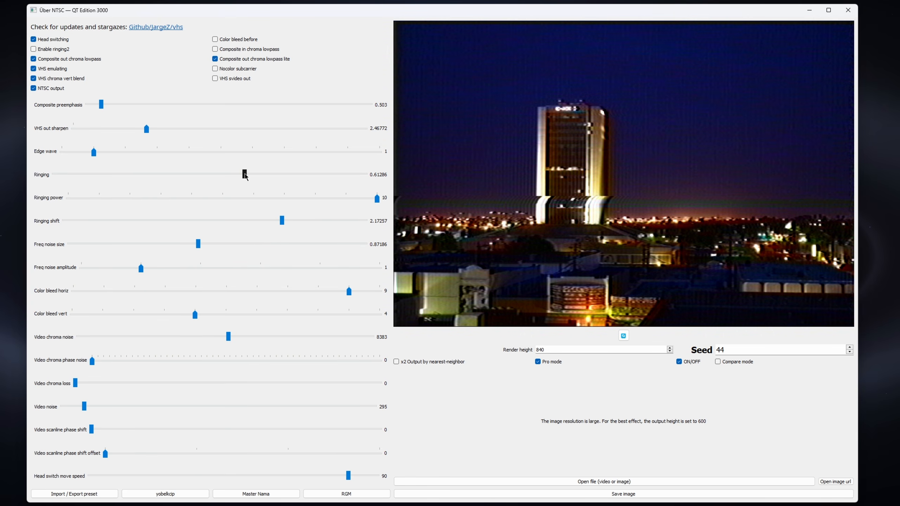
left_click_drag(116, 179, 114, 177)
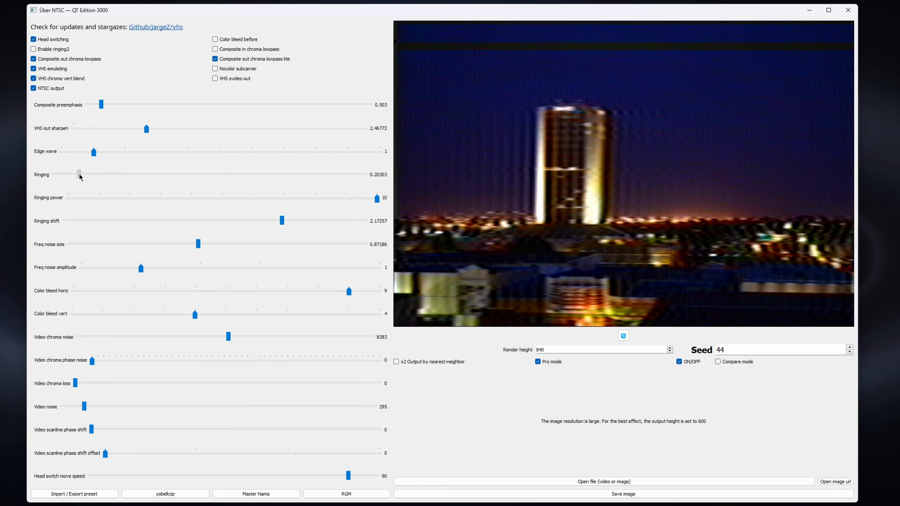
mouse_move(80, 175)
left_mouse_down()
mouse_move(210, 174)
mouse_move(42, 178)
mouse_move(78, 176)
left_mouse_up()
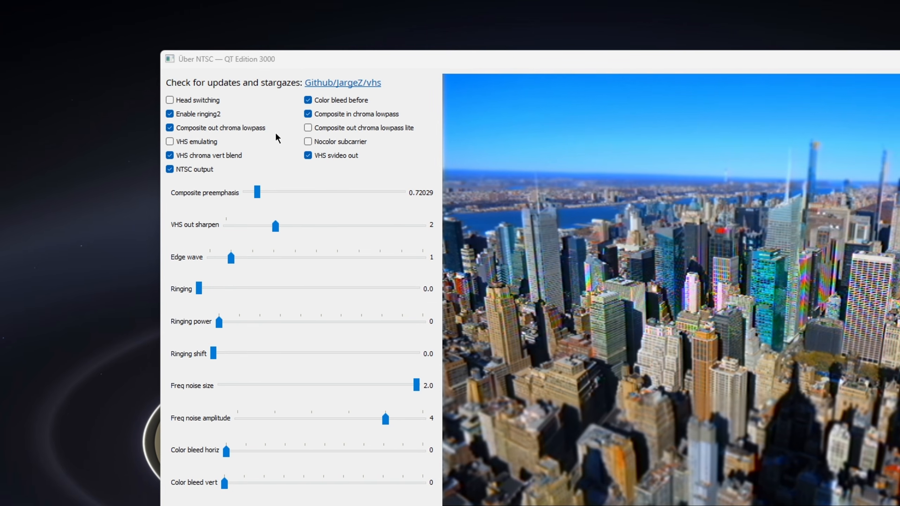
- Enable Composite out chroma lowpass lite on the city image and adjust the Render height for the title-card footage
left_click(337, 128)
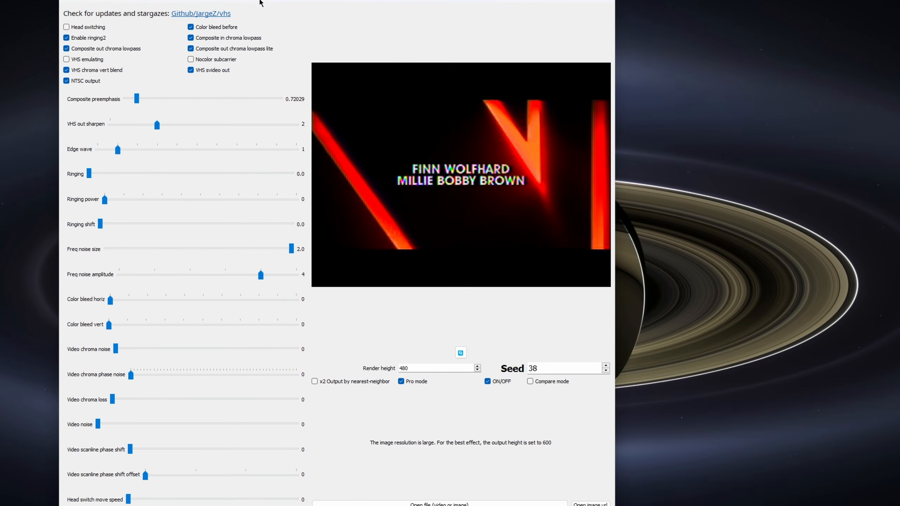
left_click(479, 367)
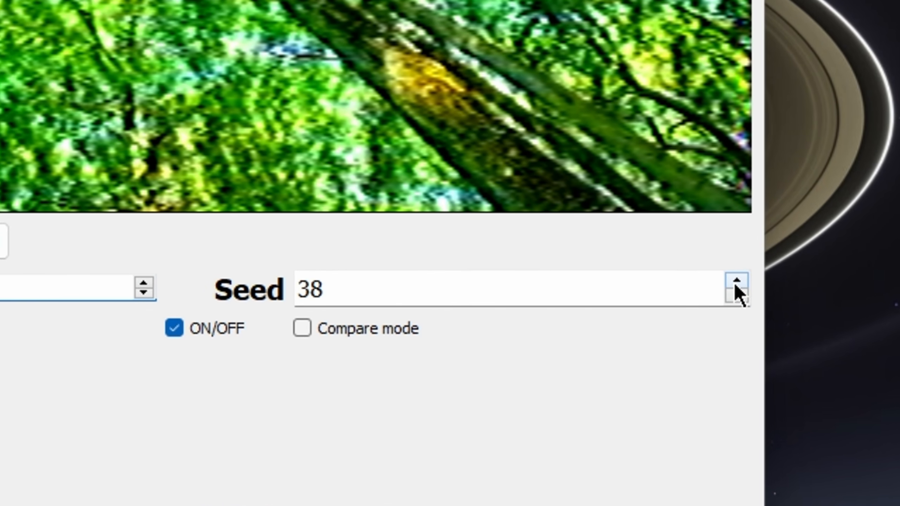
- Step the Seed upward from 38 through 40, 43 and 49 to 51 on the forest image to sample random presets
left_click(736, 285)
left_click(735, 284)
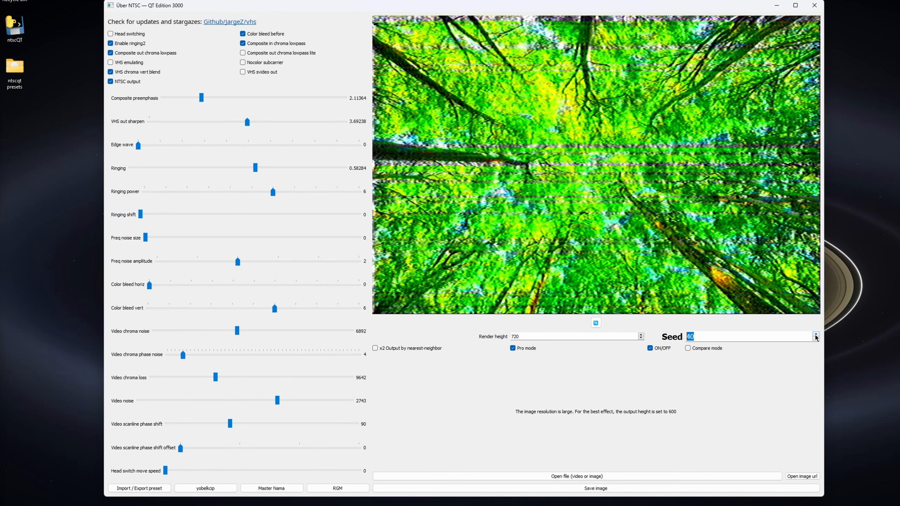
left_click(815, 335)
left_click(815, 334)
left_click(815, 334)
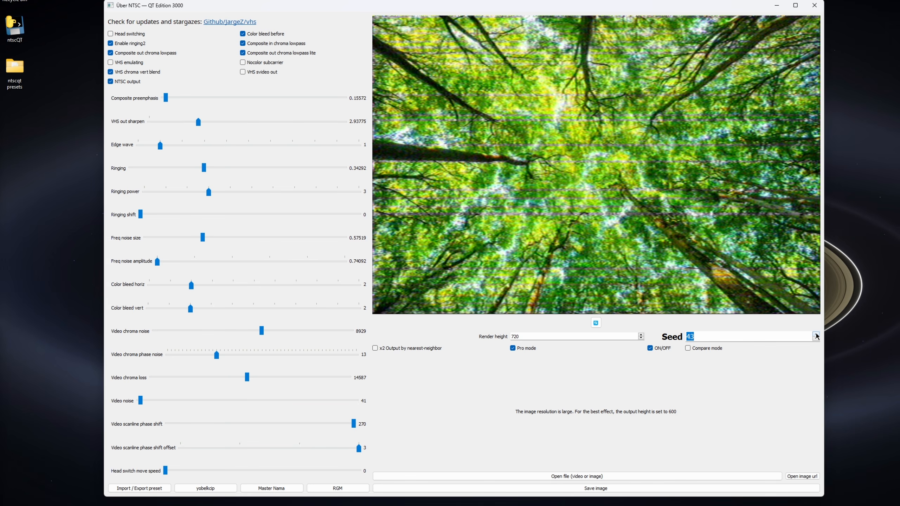
left_click(816, 334)
left_click(815, 334)
left_click(816, 335)
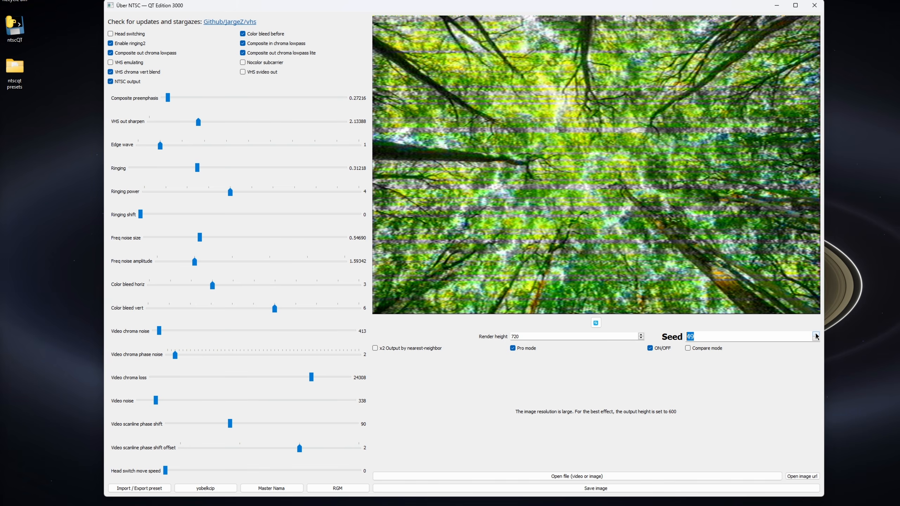
left_click(815, 334)
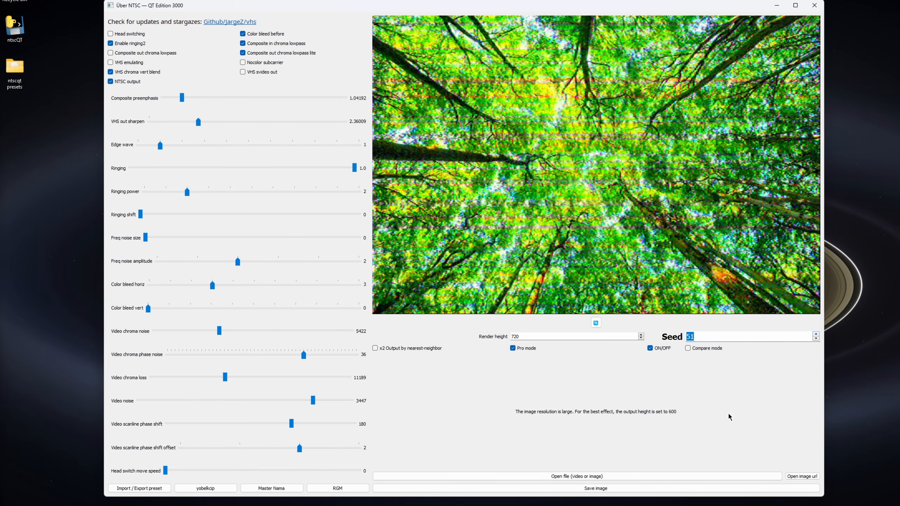
- Replace the Seed for the forest image with 20, and try 99 as another value
left_click_drag(719, 335, 622, 335)
key("BackSpace")
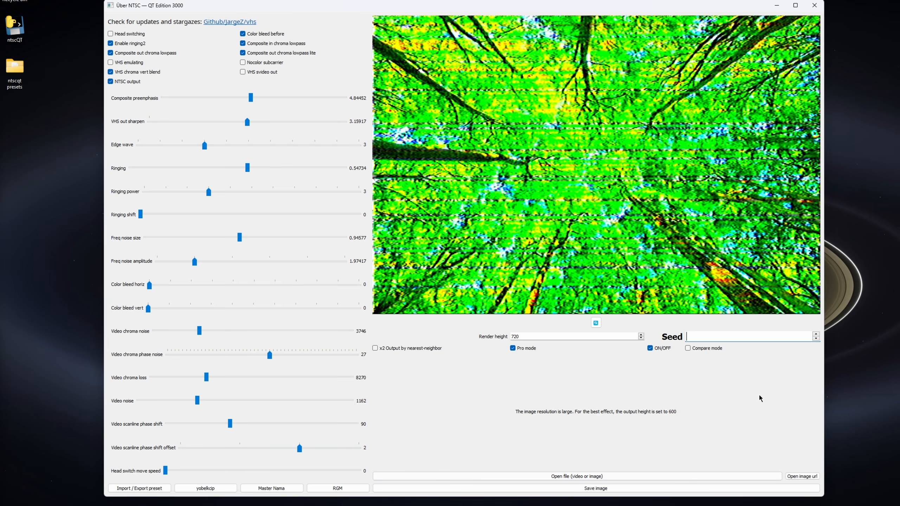
type("20")
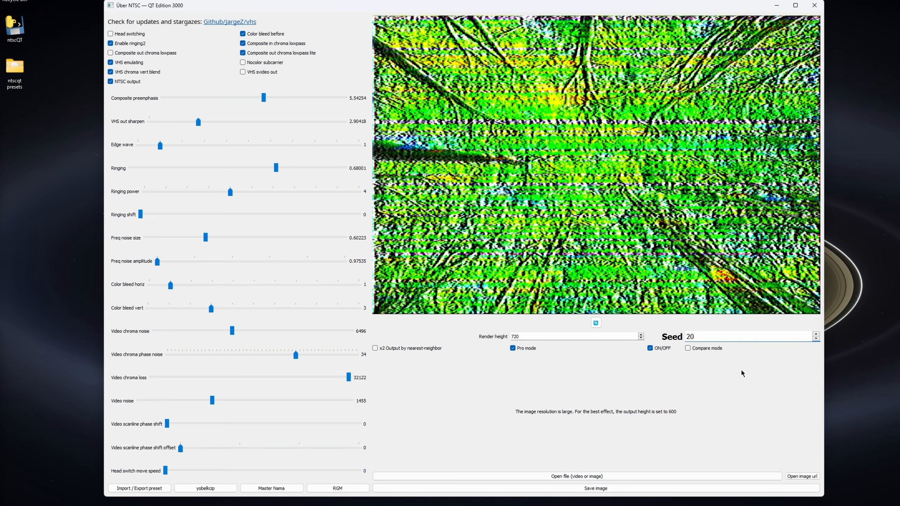
left_click_drag(726, 337, 652, 333)
type("99")
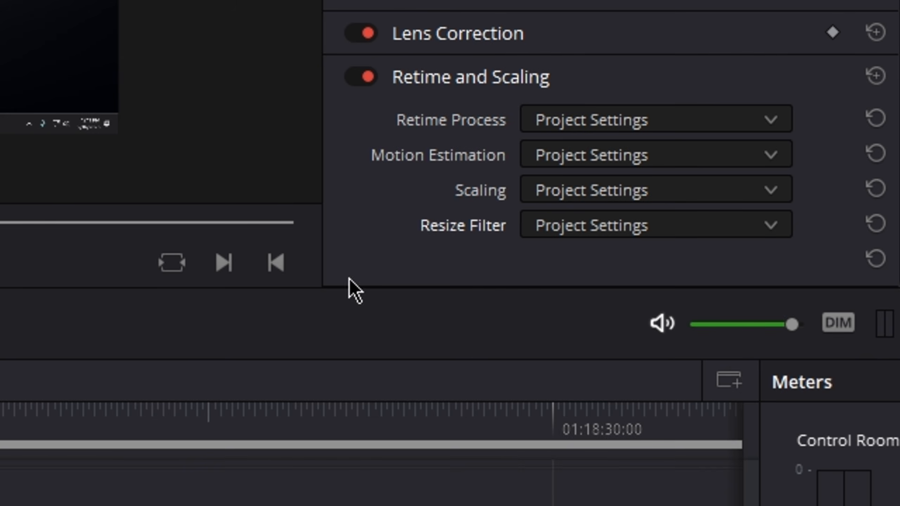
- In DaVinci Resolve, set the clip's Resize Filter under Retime and Scaling to Nearest Neighbor
left_click(561, 232)
scroll(618, 389, "down", 3)
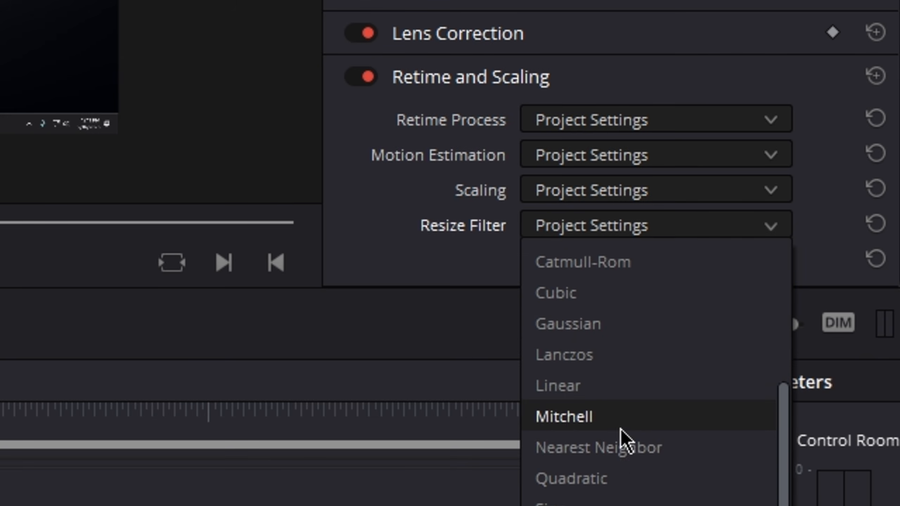
left_click(642, 448)
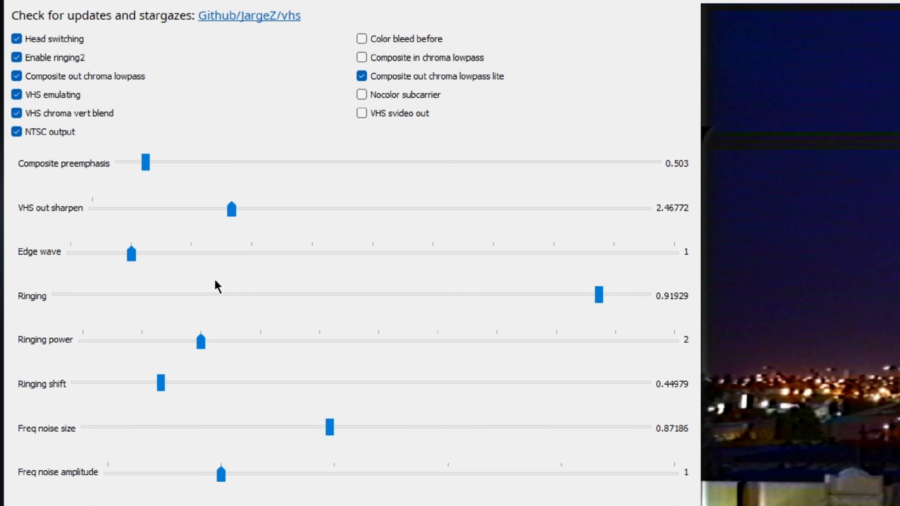
- In ntscQT, lower VHS out sharpen and Head switch move speed to 1, switching NTSC output off and back on
left_click_drag(231, 209, 87, 209)
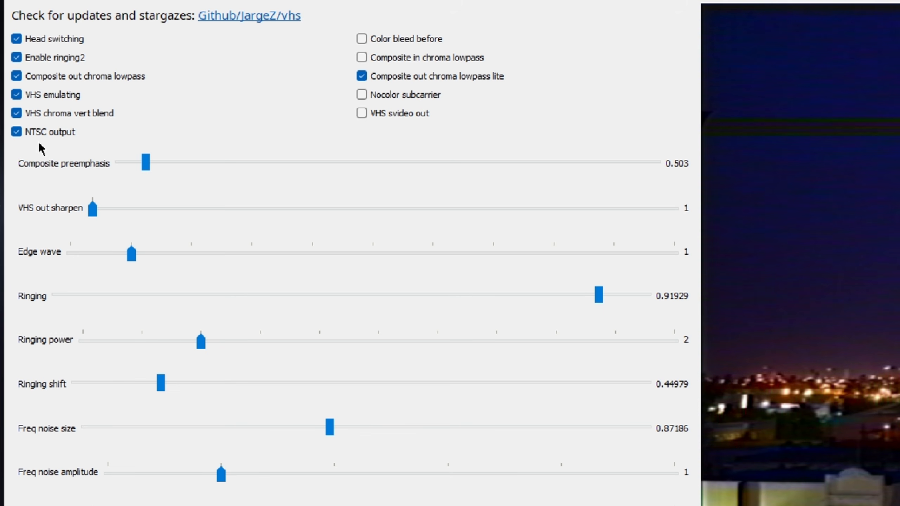
left_click(17, 132)
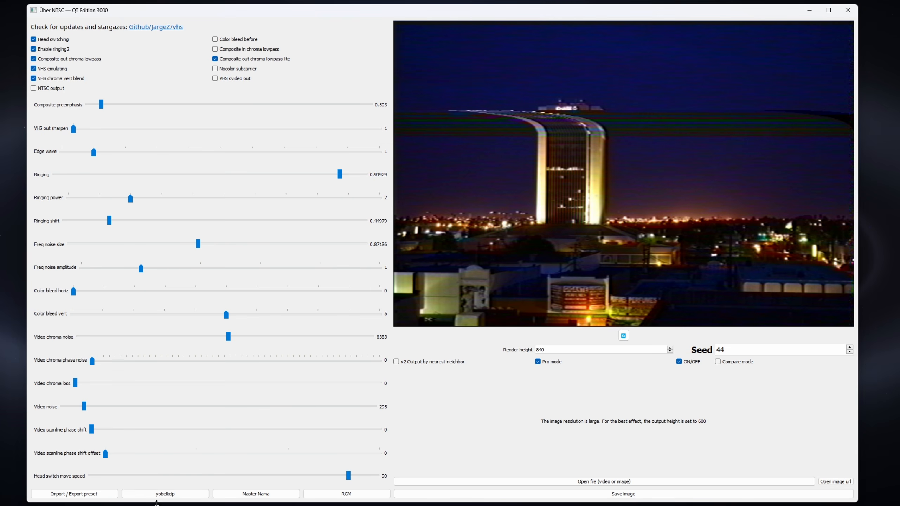
left_click_drag(350, 476, 237, 478)
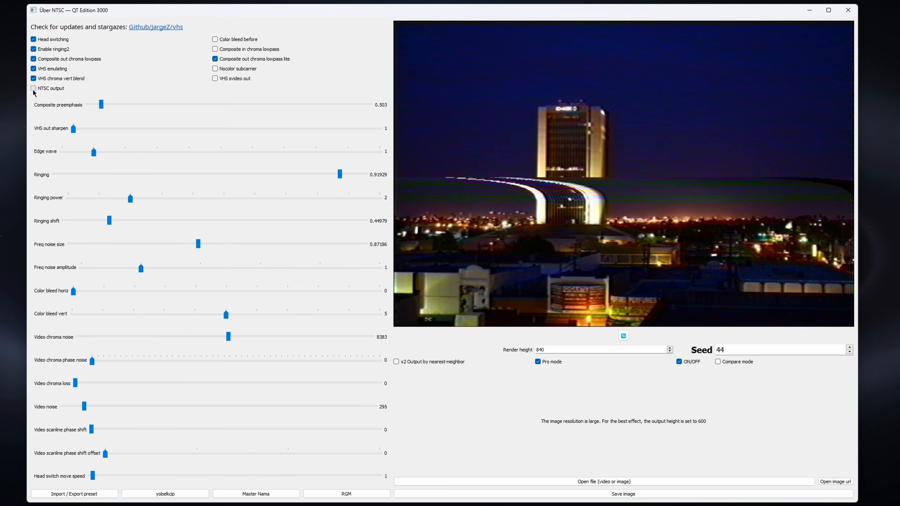
left_click(33, 89)
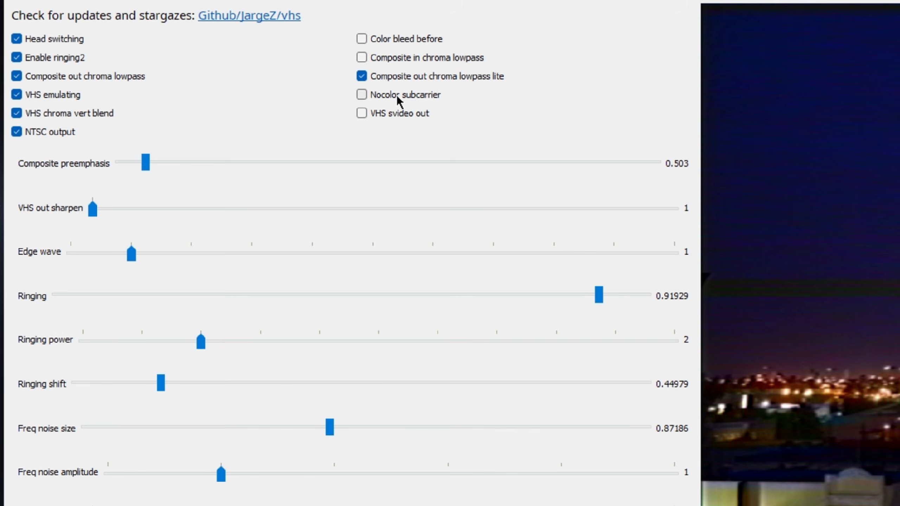
- Toggle Nocolor subcarrier and VHS svideo out on and off in turn to compare their effect on the night photo
left_click(363, 94)
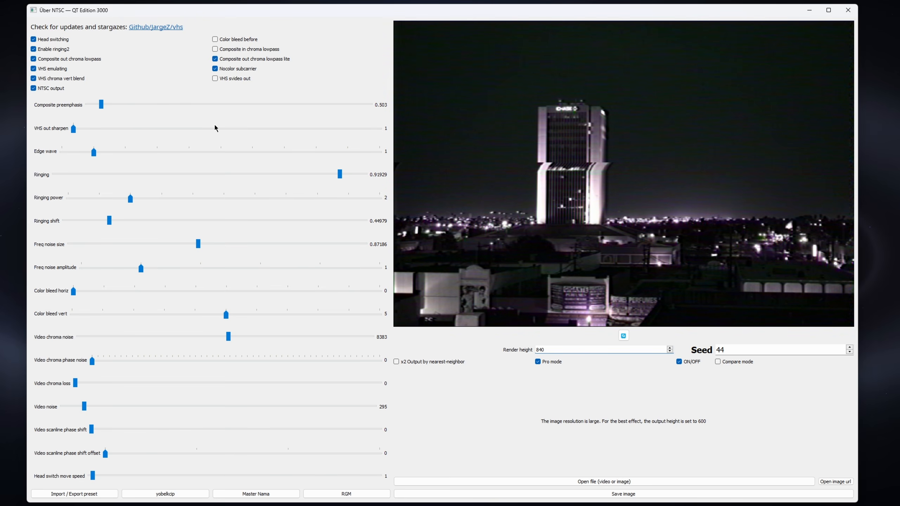
left_click(216, 71)
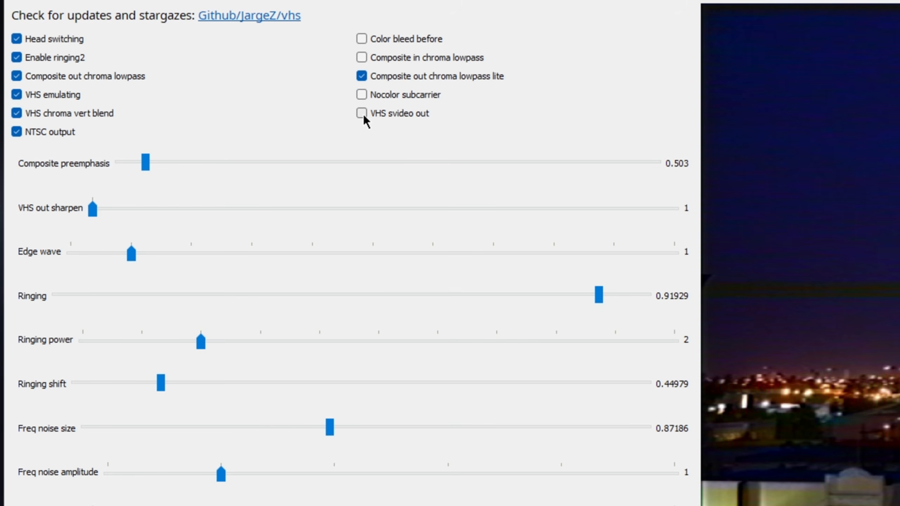
left_click(361, 113)
left_click(362, 113)
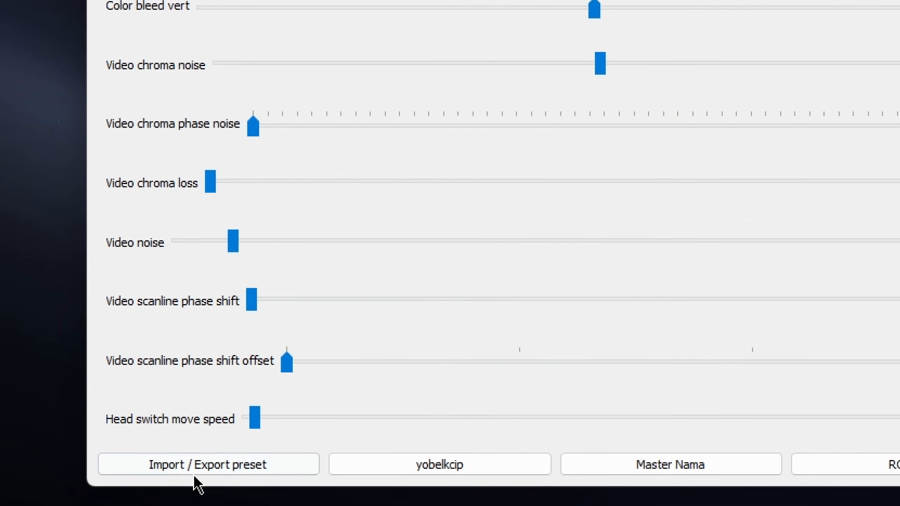
- Open the preset import/export dialog and examine the full list of setting values
left_click(271, 468)
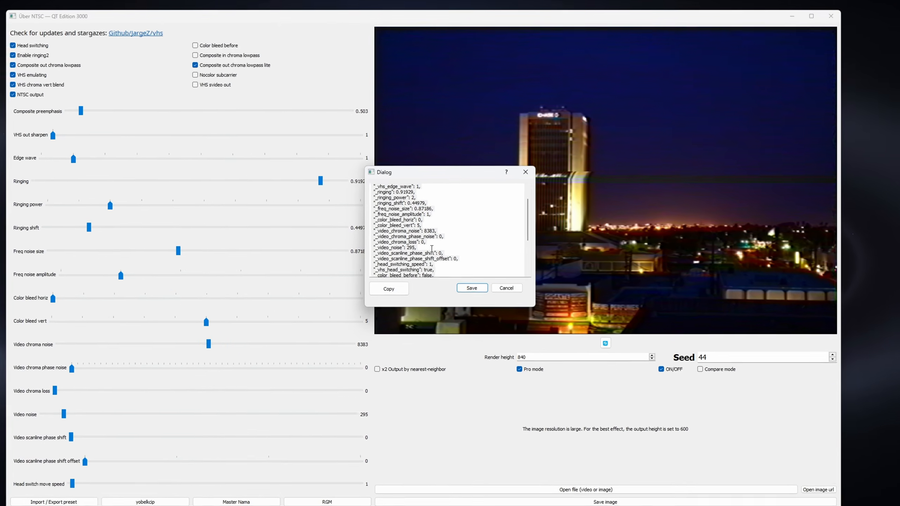
scroll(432, 248, "down", 7)
scroll(426, 232, "up", 8)
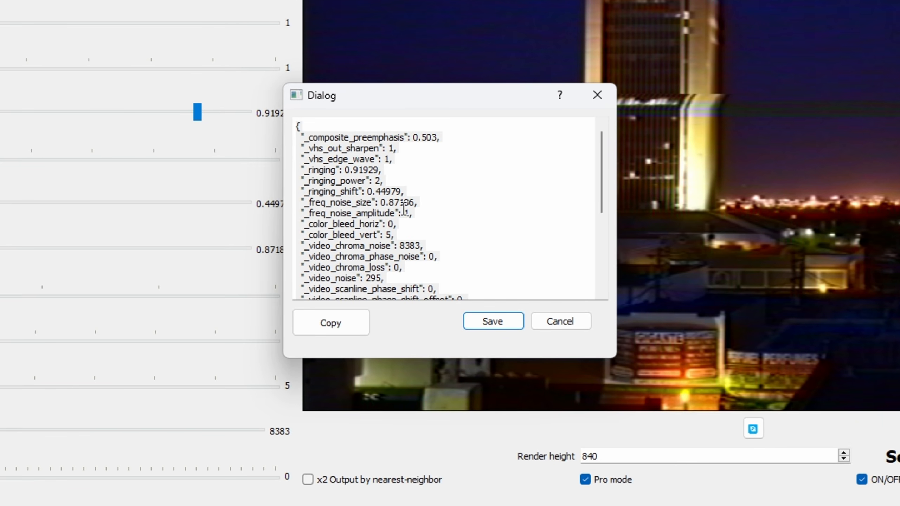
left_click(413, 181)
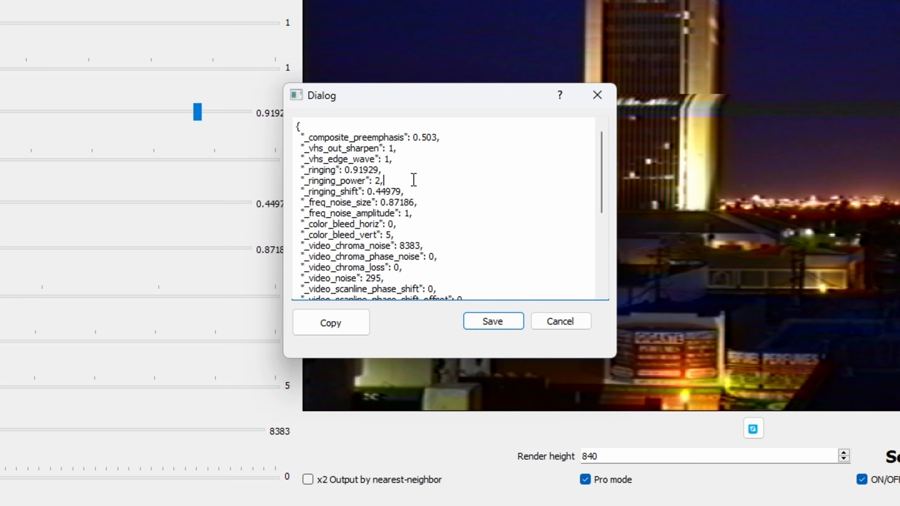
scroll(437, 189, "down", 1)
scroll(438, 188, "down", 4)
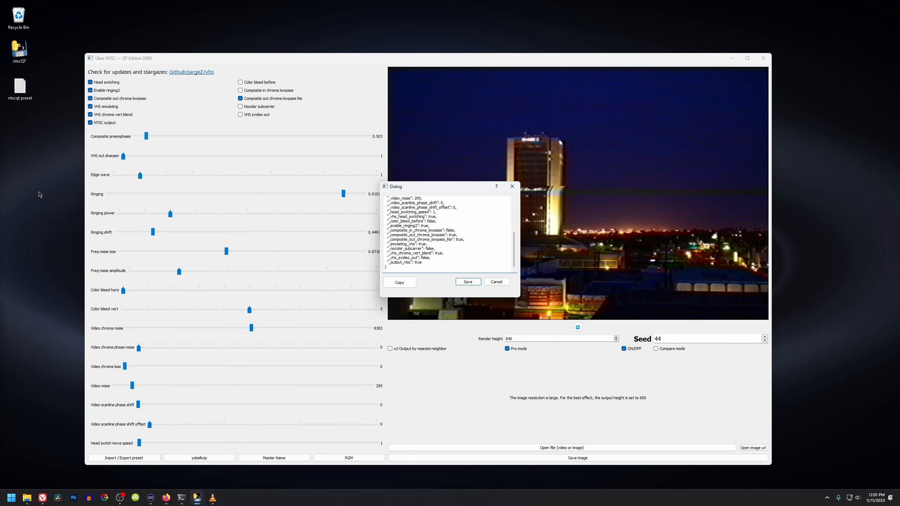
- Create a new text document on the desktop and name it ntscqttut
left_click(35, 202)
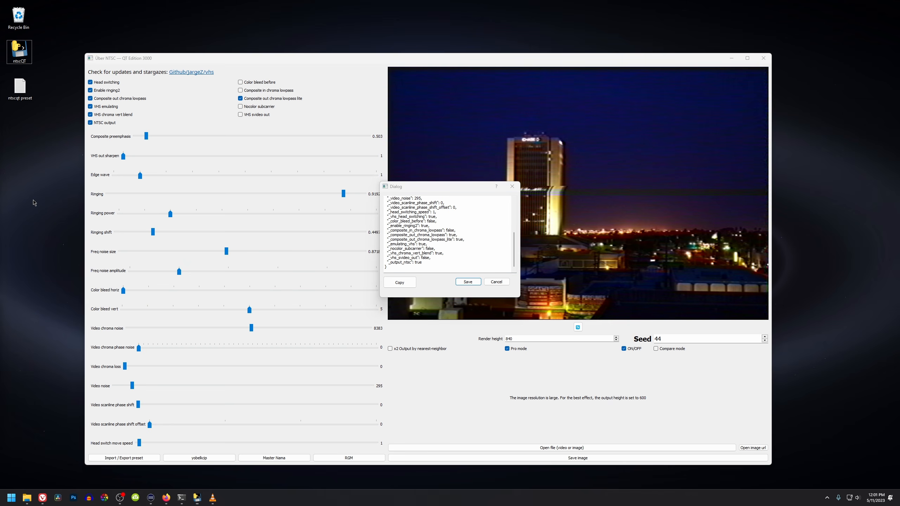
right_click(31, 175)
mouse_move(98, 234)
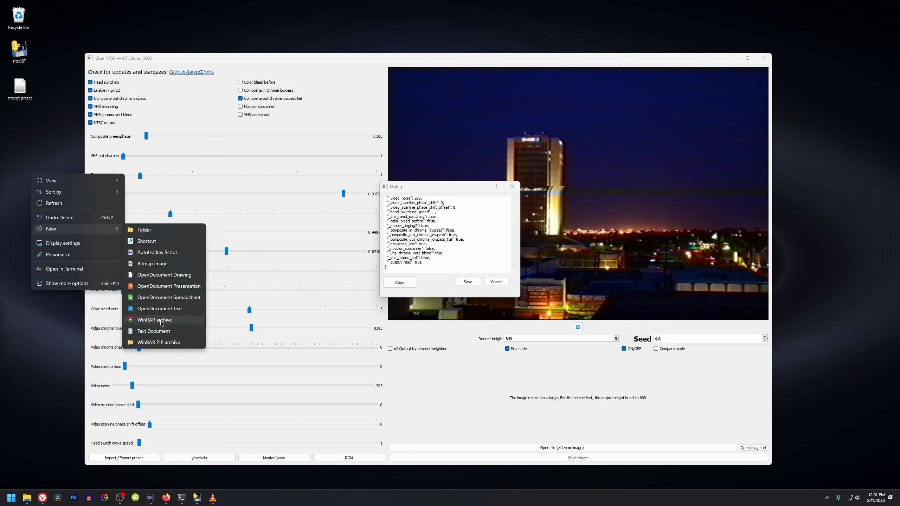
left_click(153, 331)
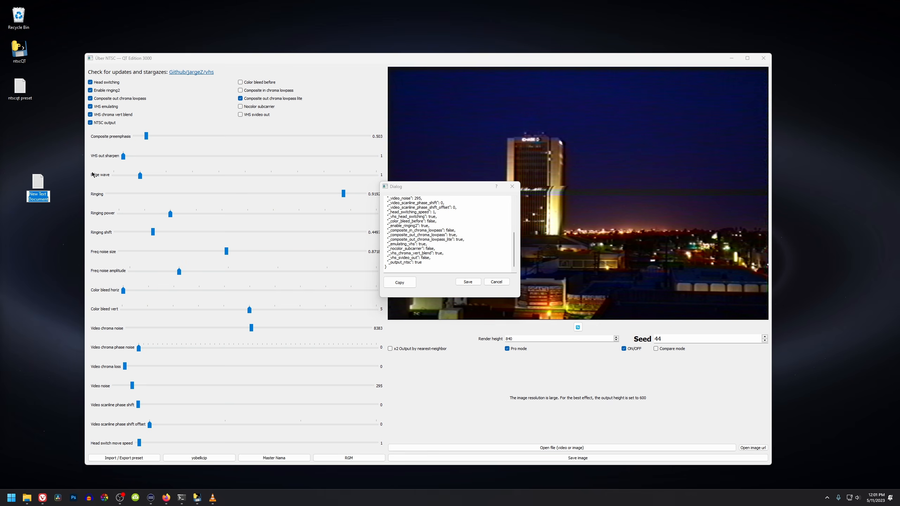
type("ntscqttut")
key("Return")
- Copy the complete preset text from the open export dialog
left_click(393, 284)
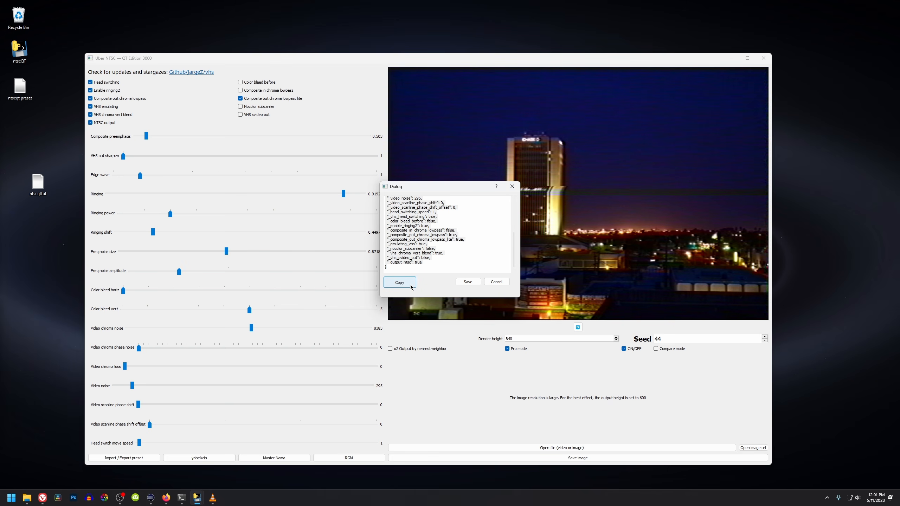
scroll(415, 231, "up", 2)
scroll(415, 230, "down", 2)
- Paste the copied preset settings into the ntscqttut document, then save and close it
double_click(38, 183)
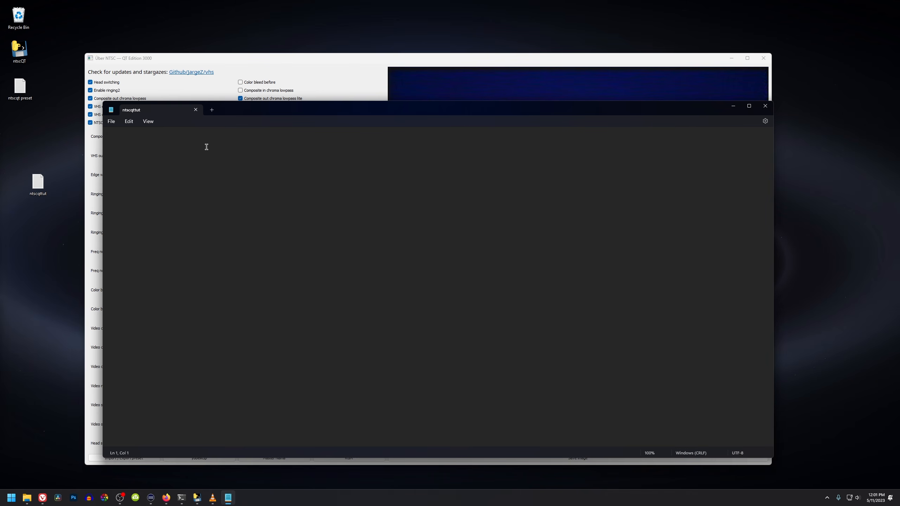
right_click(207, 147)
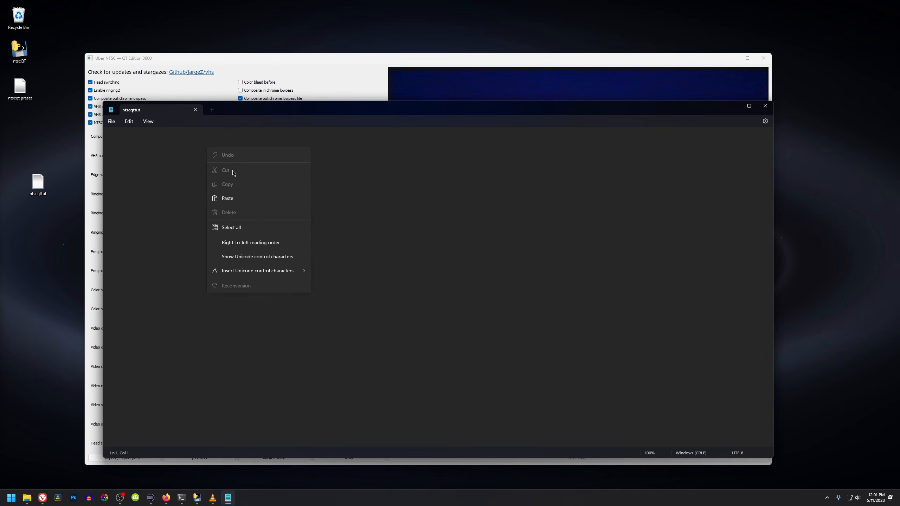
left_click(233, 199)
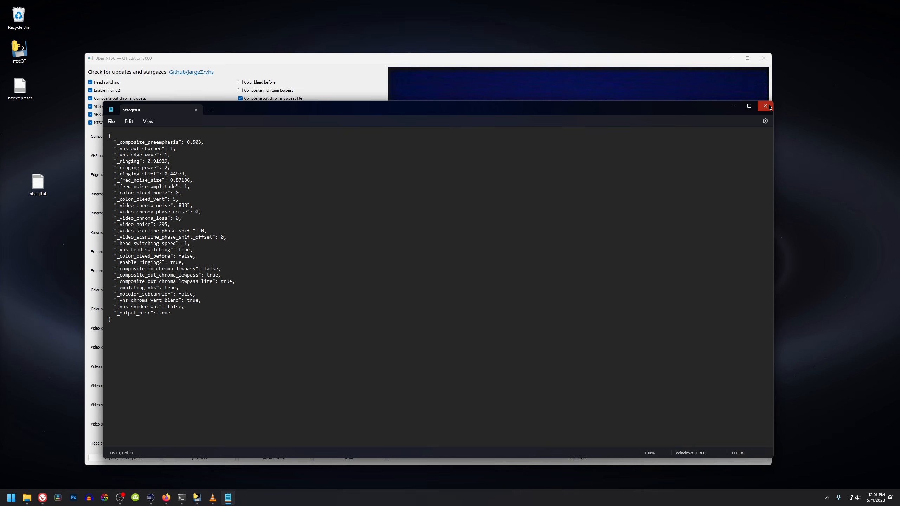
left_click(765, 106)
left_click(386, 301)
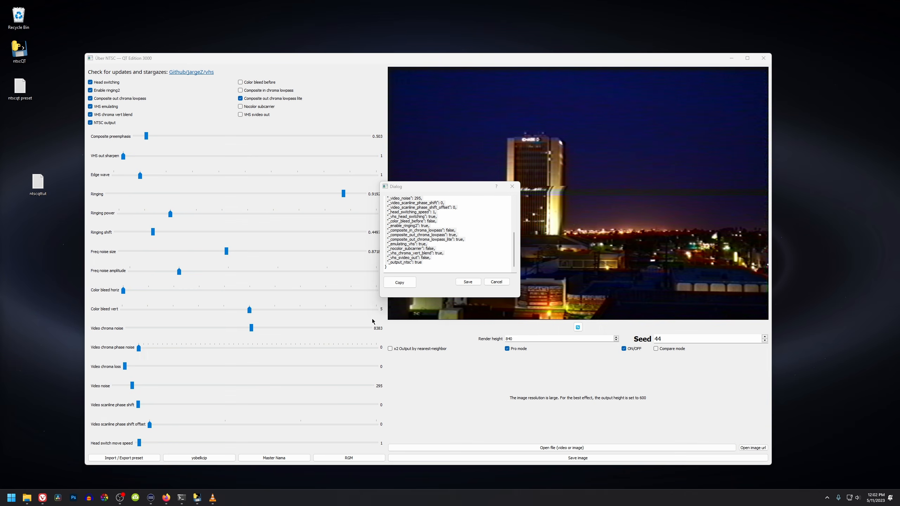
- Close the preset dialog, then set ringing power to 8, ringing shift to 2.18529, freq noise size to 1.3295 and video chroma loss to 8910
left_click(467, 282)
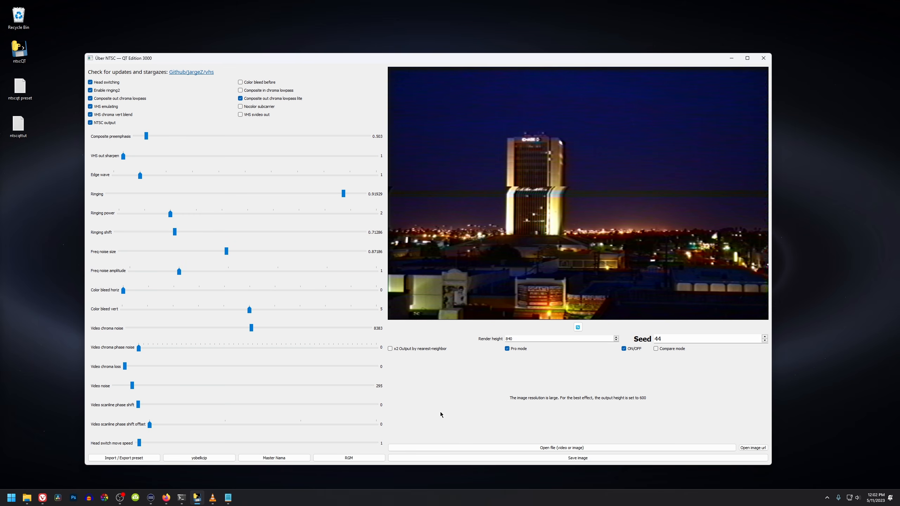
left_click_drag(170, 214, 322, 214)
left_click_drag(175, 232, 297, 238)
left_click_drag(227, 253, 282, 253)
left_click_drag(125, 367, 197, 369)
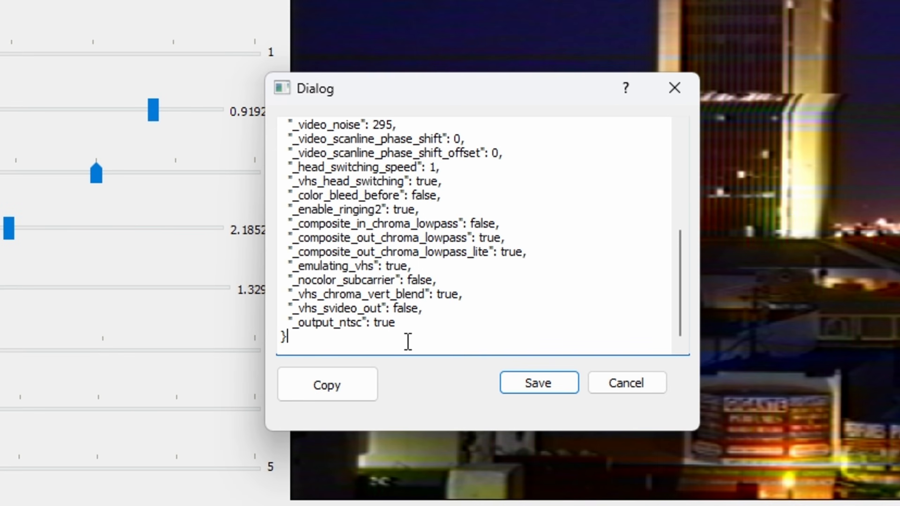
- Replace the preset dialog's text with the full settings copied from the ntscqttut document and apply them
left_click_drag(408, 342, 177, 29)
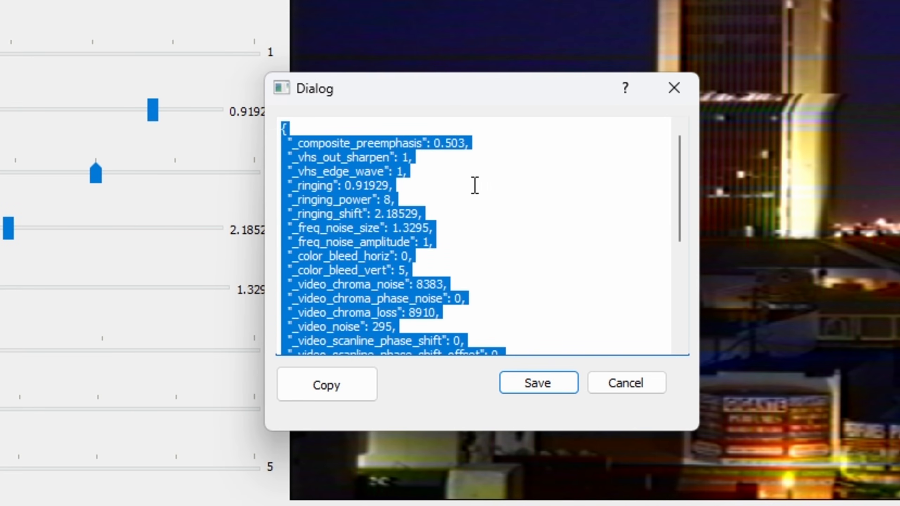
key("Delete")
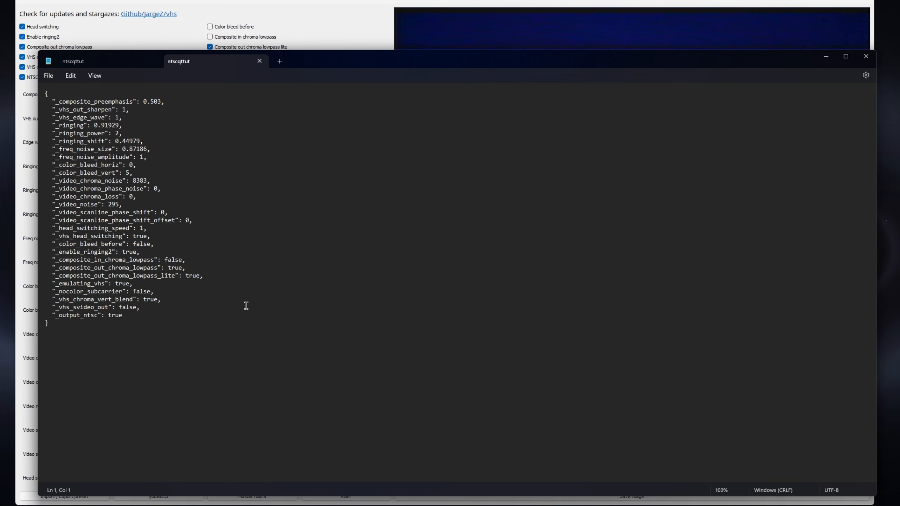
key("ctrl+a")
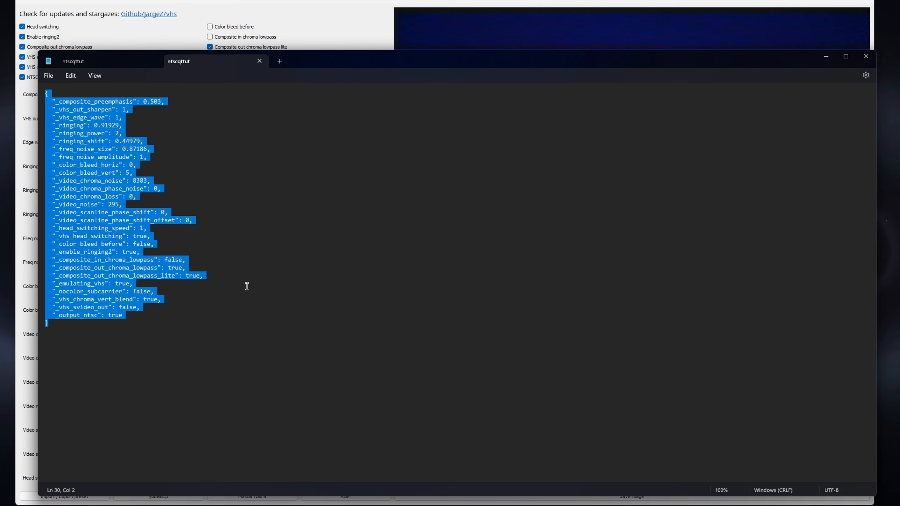
left_click(825, 56)
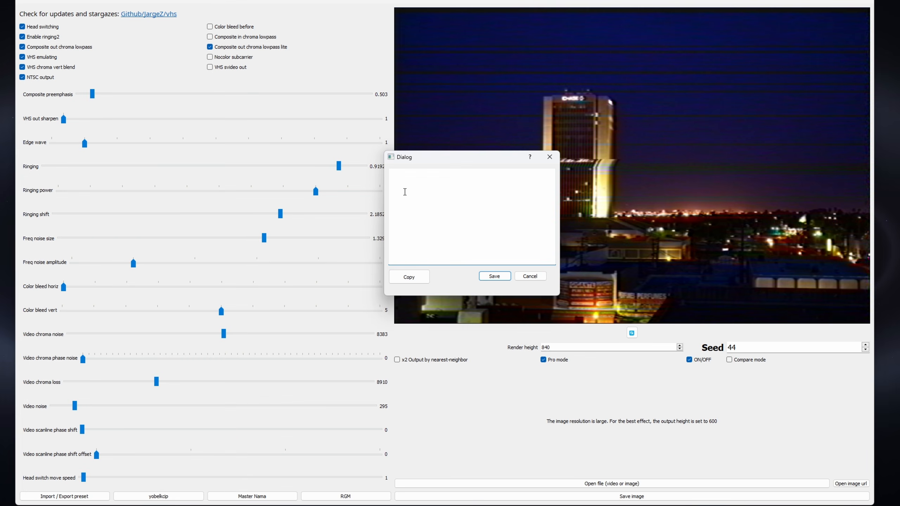
key("ctrl+v")
left_click(488, 277)
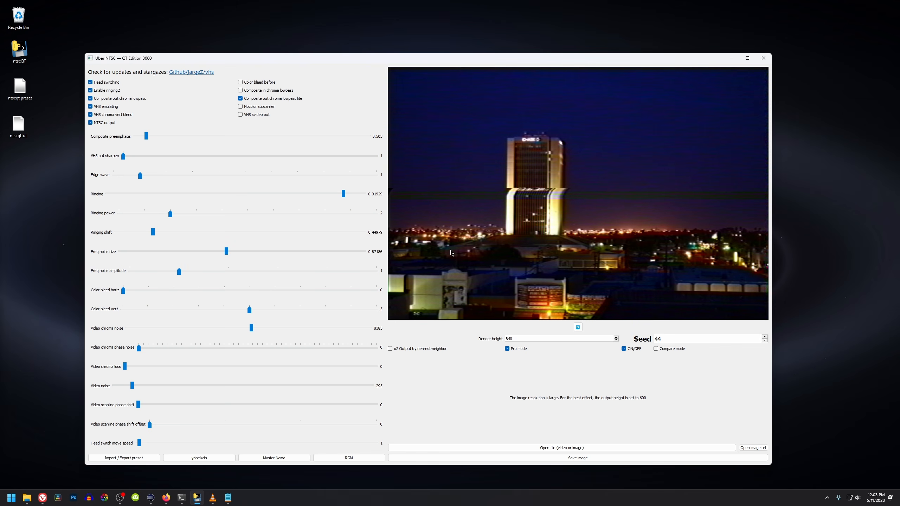
- Create a desktop folder named ntscqt presets and put the ntscqttut document in it
left_click_drag(434, 58, 458, 46)
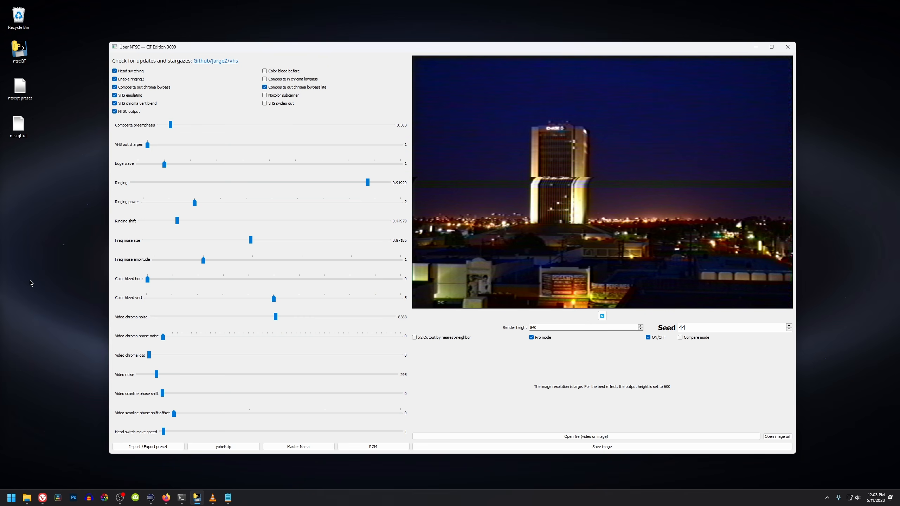
right_click(33, 217)
mouse_move(53, 275)
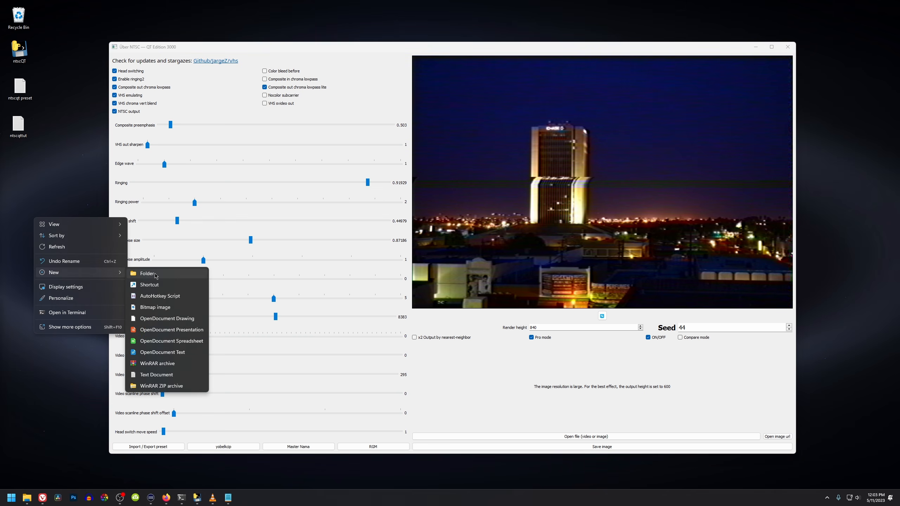
left_click(159, 275)
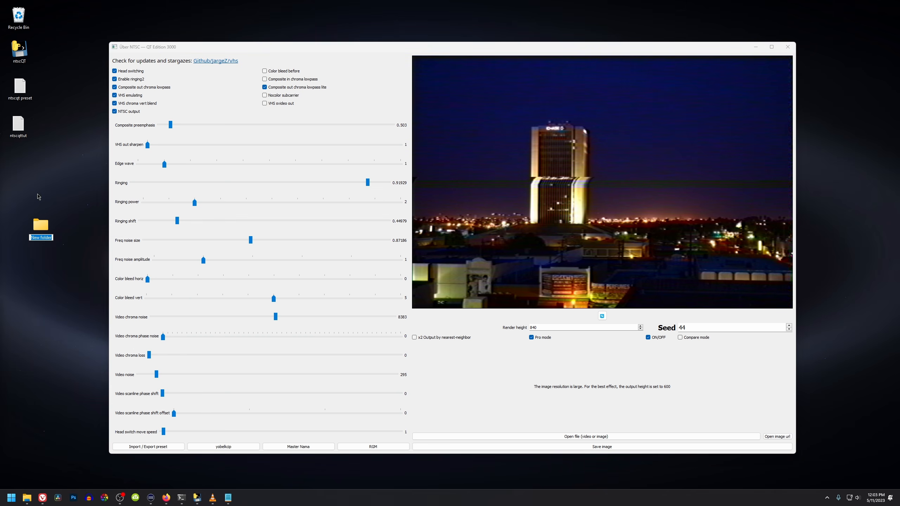
type("ntscqt presets")
key("Return")
left_click_drag(41, 227, 18, 134)
- Check the ntscqt preset document, then move it into the ntscqt presets folder and verify the folder's files
double_click(20, 89)
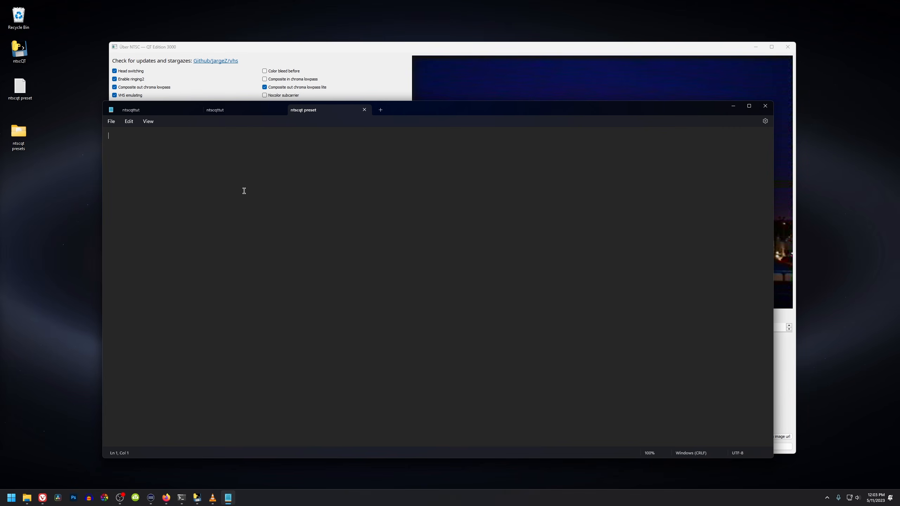
left_click(765, 106)
left_click_drag(19, 89, 21, 138)
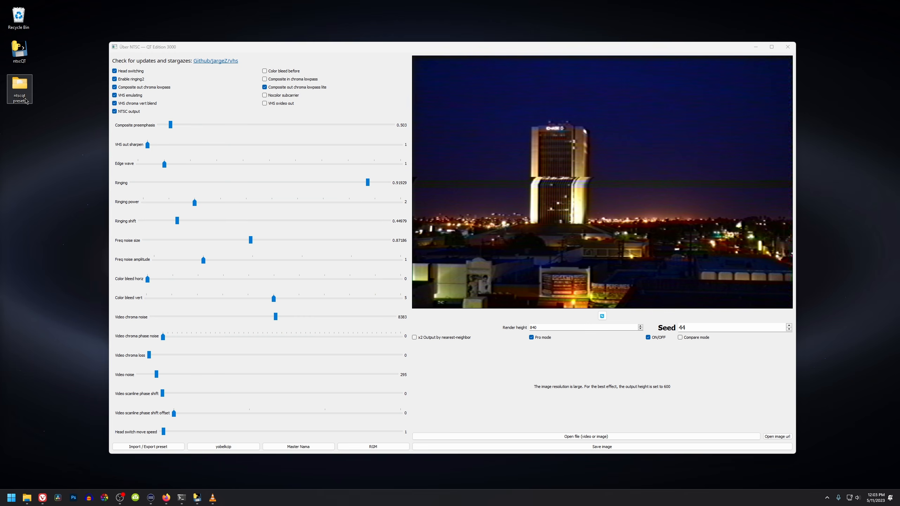
double_click(26, 101)
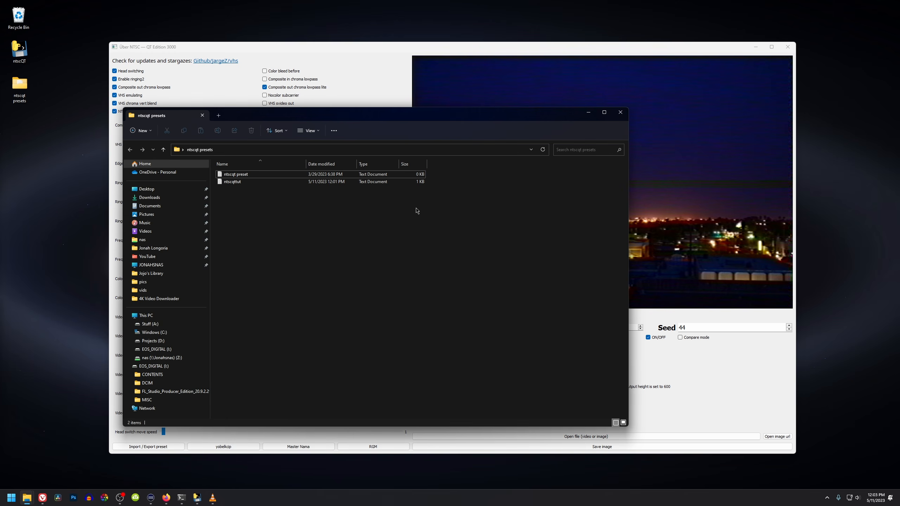
left_click(620, 112)
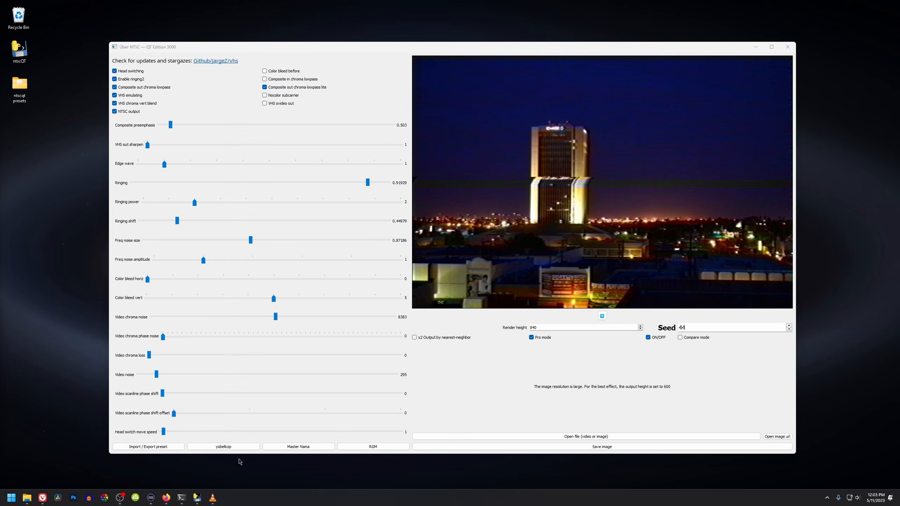
- Try the built-in presets yobelkop, Master Nama and RGM in turn on the night building image
left_click(238, 447)
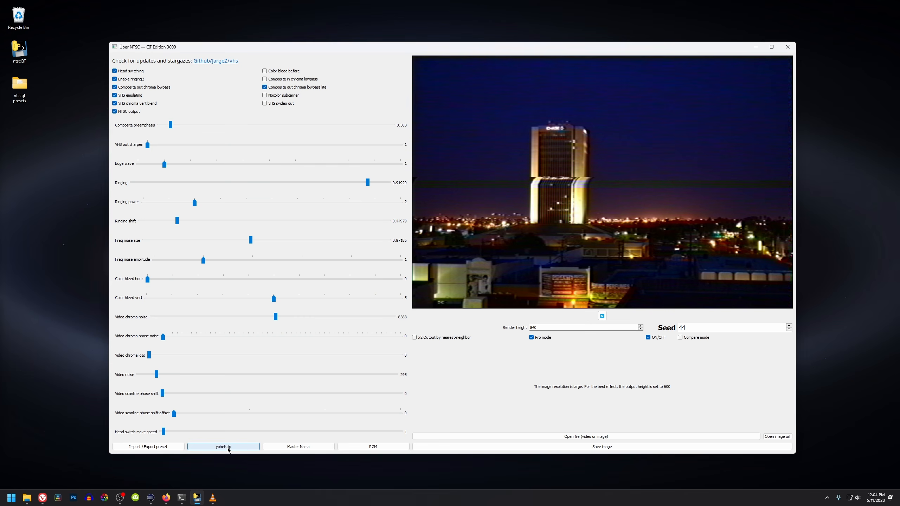
left_click(287, 447)
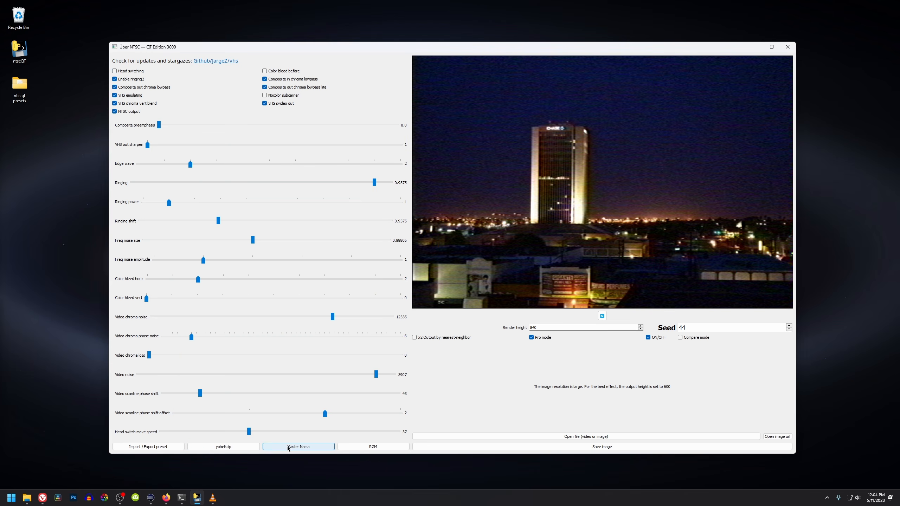
left_click(369, 448)
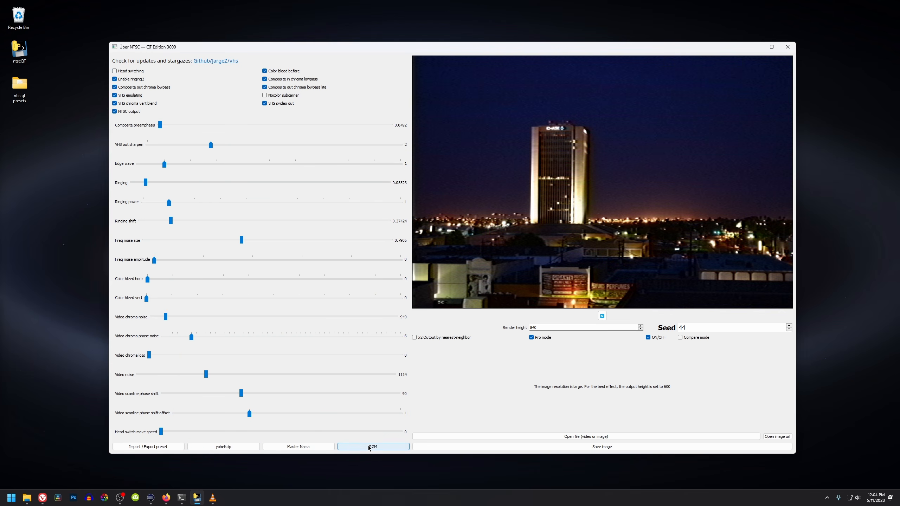